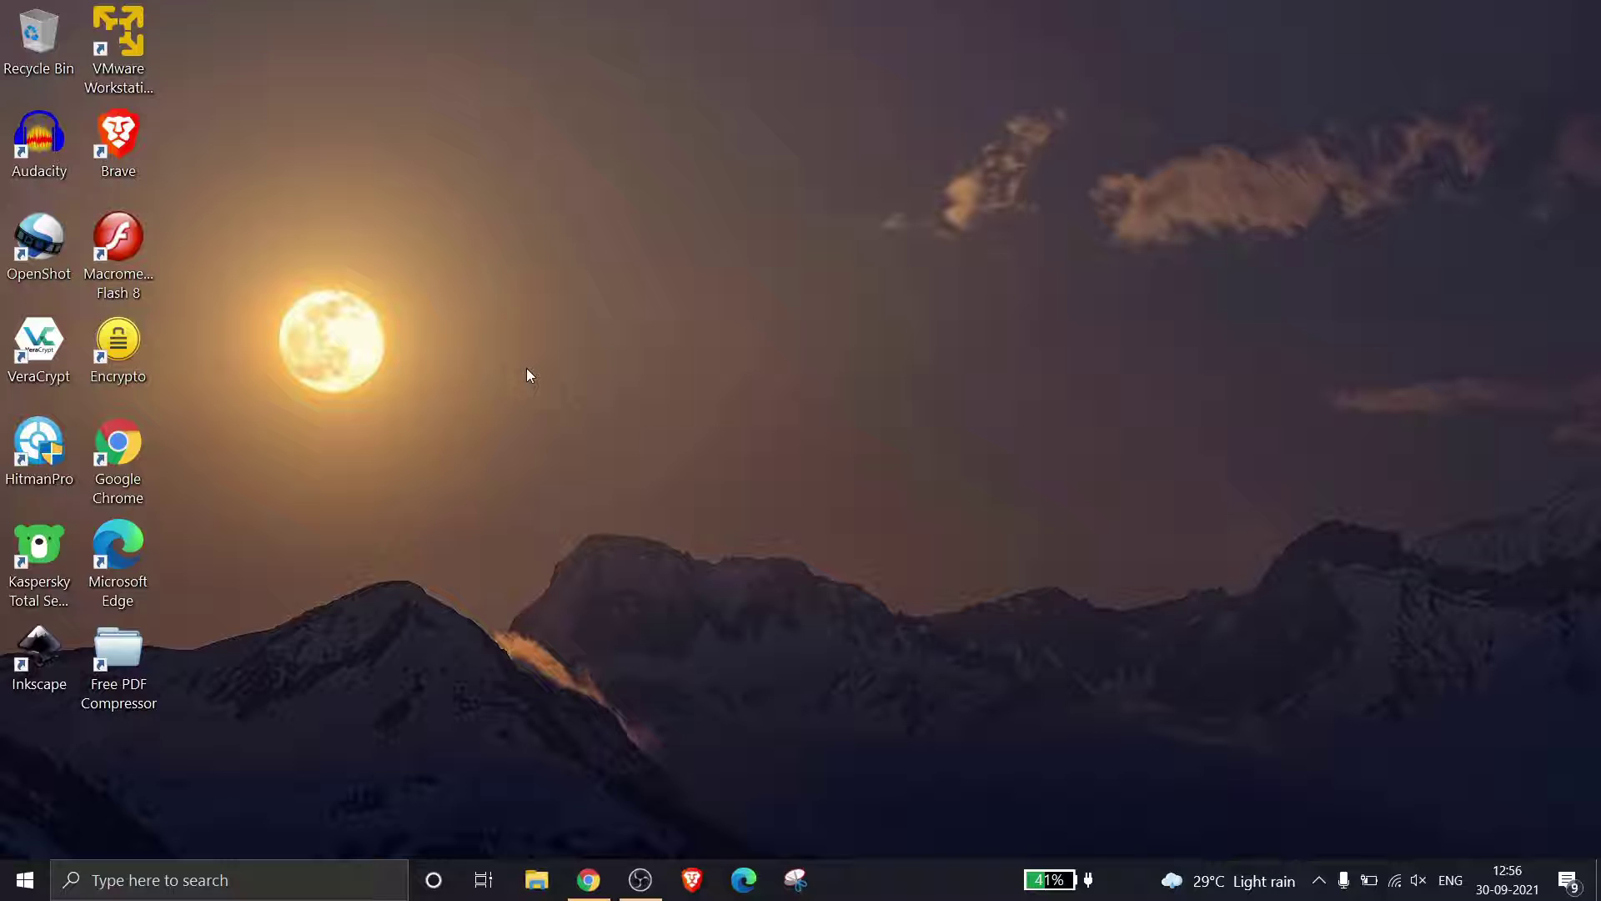
# Step: Launch Free PDF Compressor from its desktop shortcut to show it is installed, then close it
pyautogui.rightClick(143, 650)
pyautogui.click(310, 105)
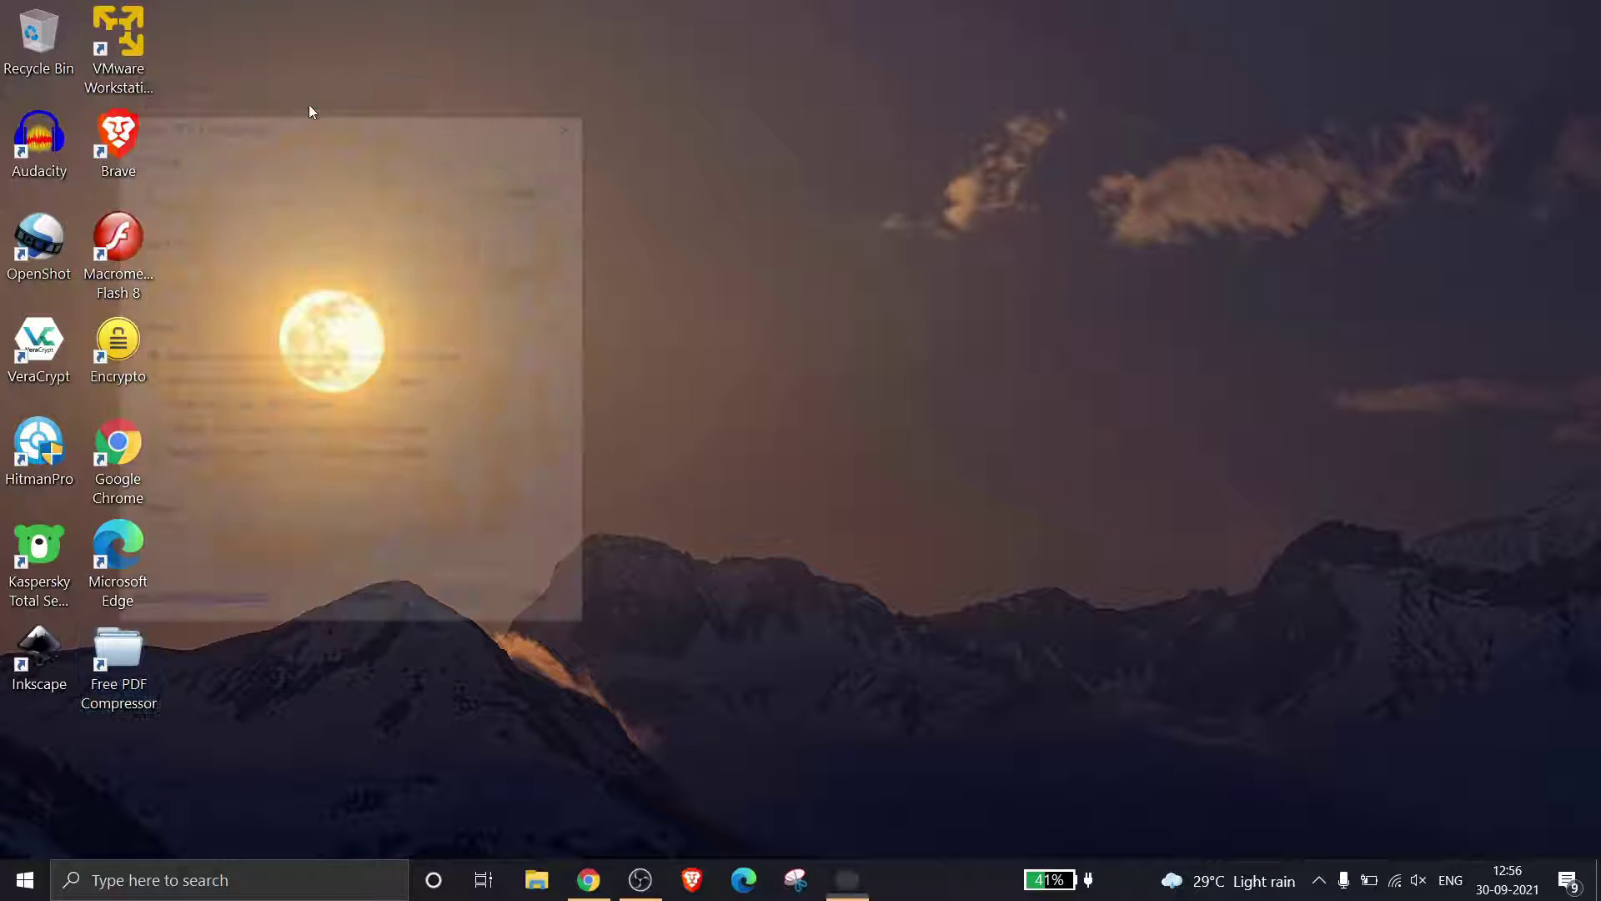
pyautogui.moveTo(318, 130); pyautogui.dragTo(600, 206)
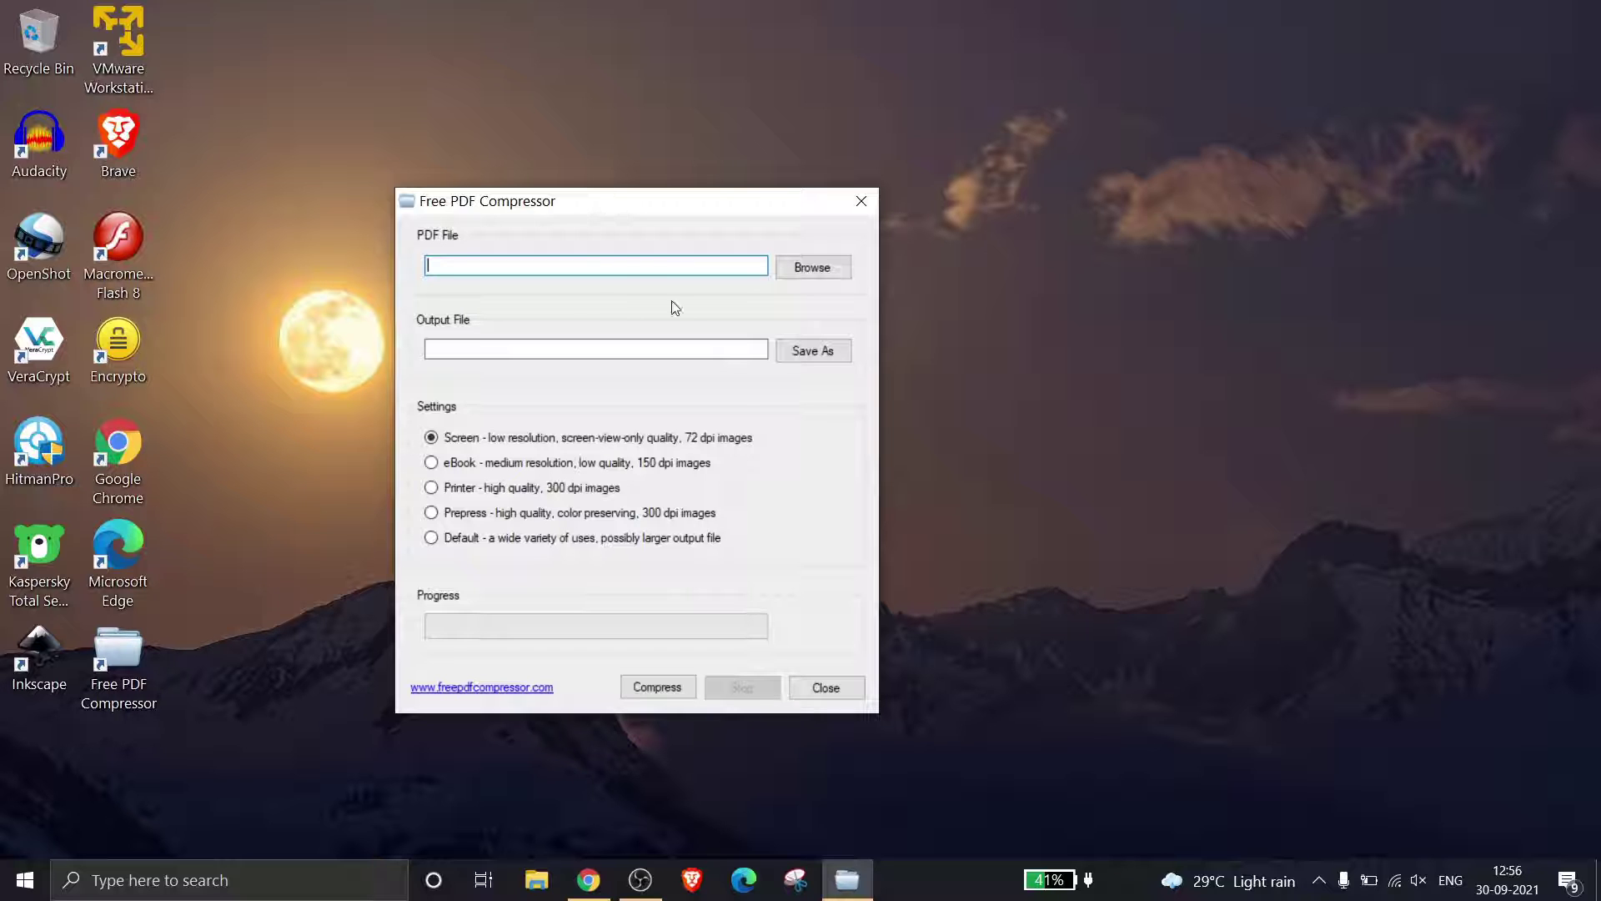
pyautogui.click(824, 686)
# Step: Bring up Chrome, go to google.com, search for Filehippo and open FileHippo.com
pyautogui.click(588, 879)
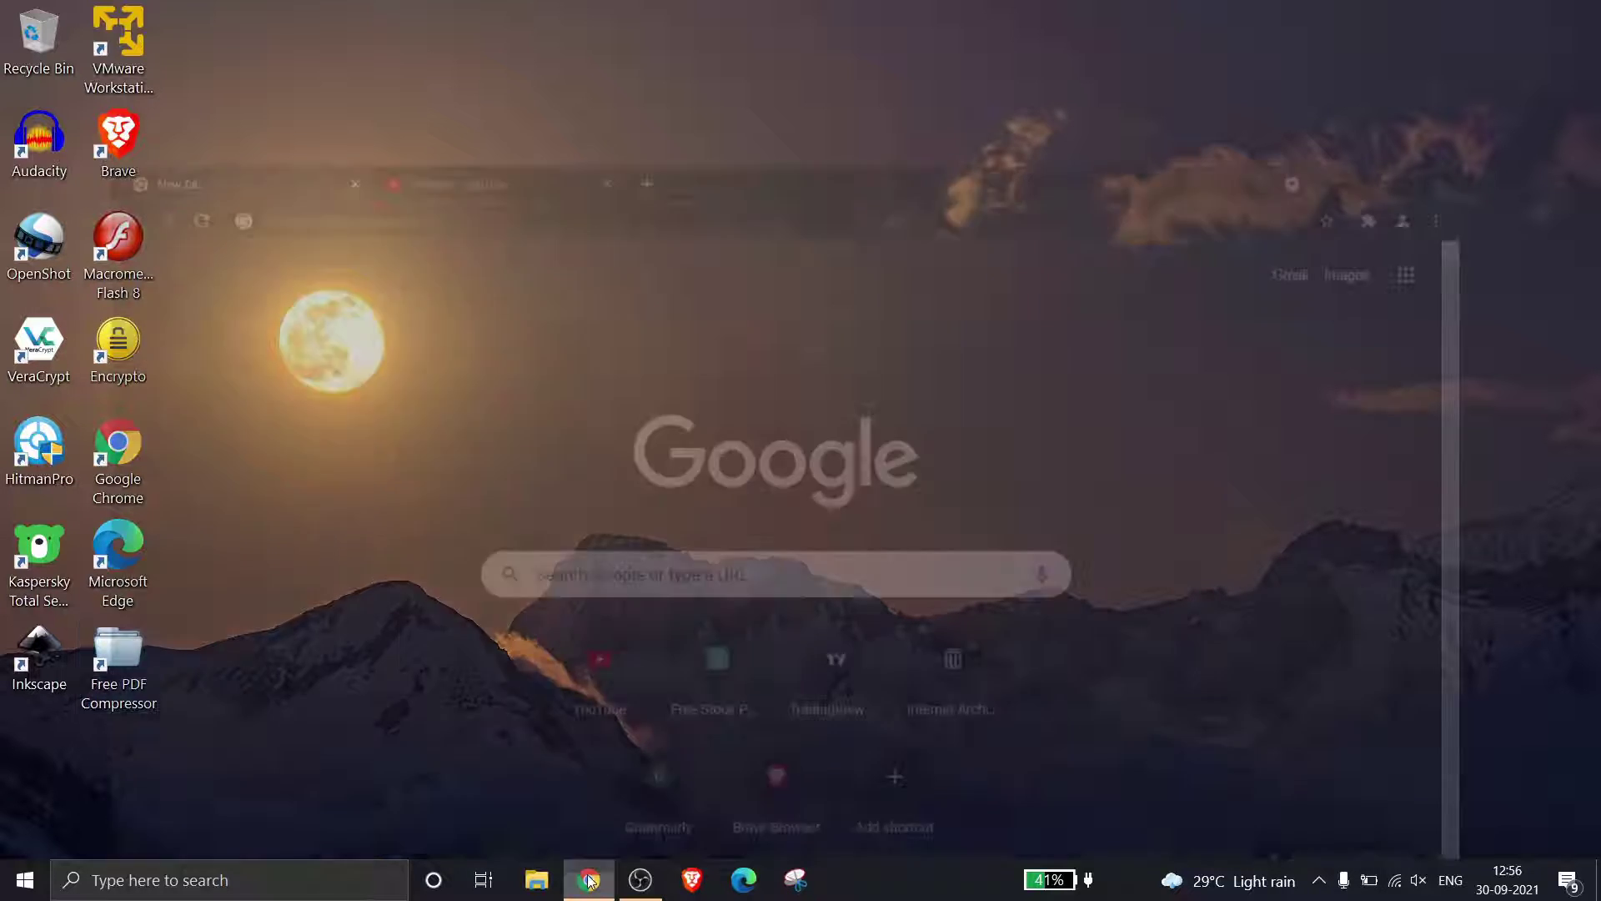
pyautogui.click(288, 66)
pyautogui.write('g')
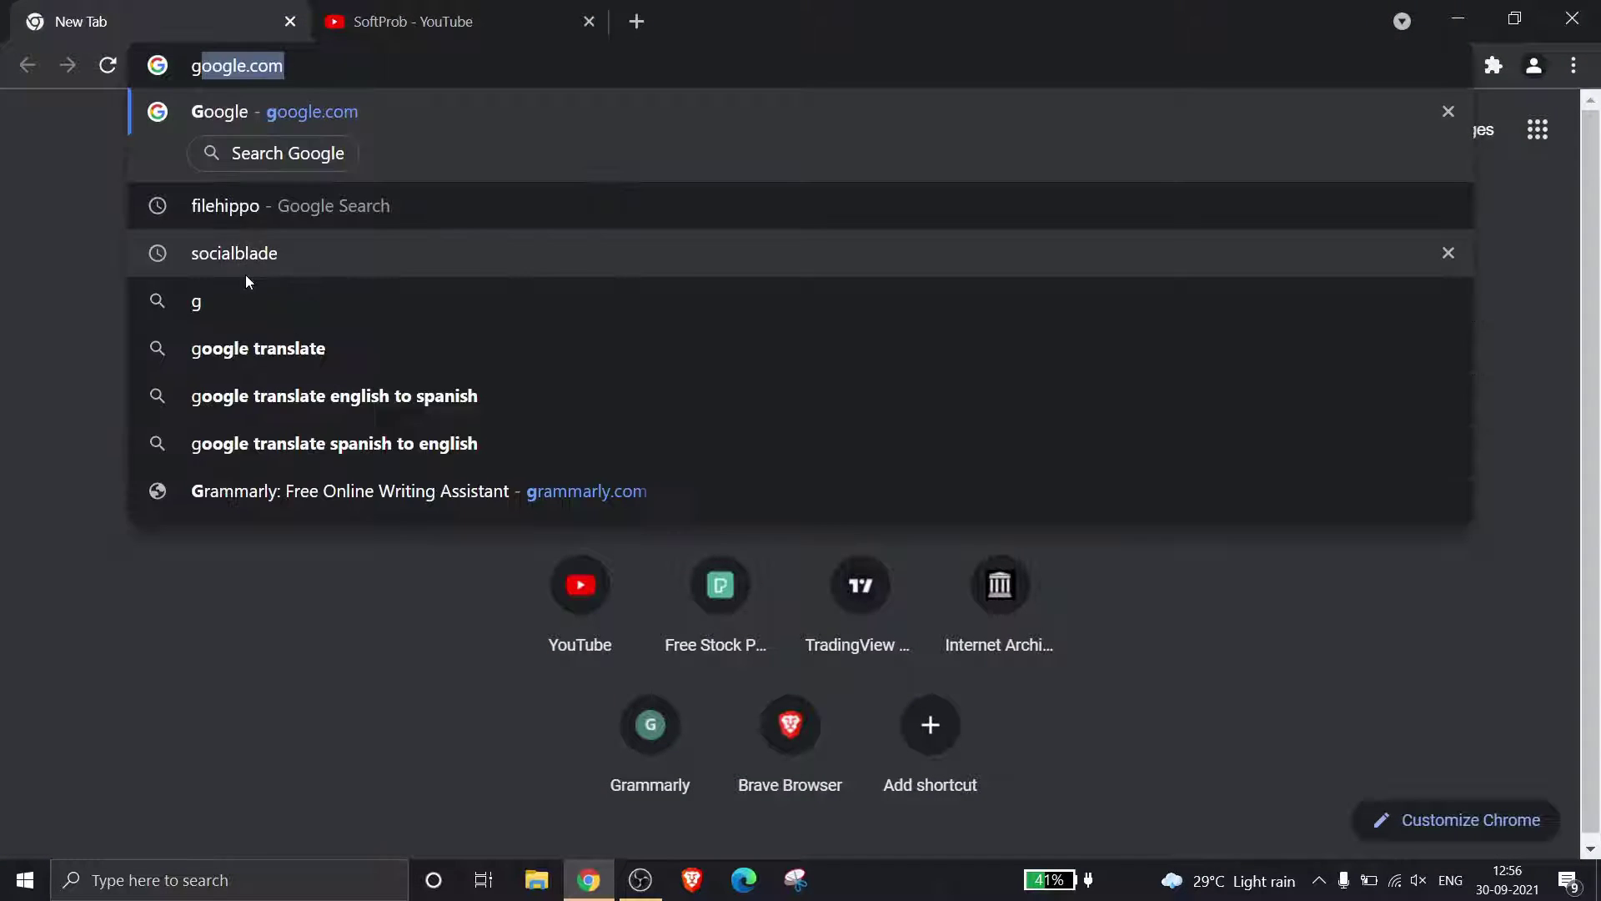
pyautogui.write('oogle.com')
pyautogui.press('Return')
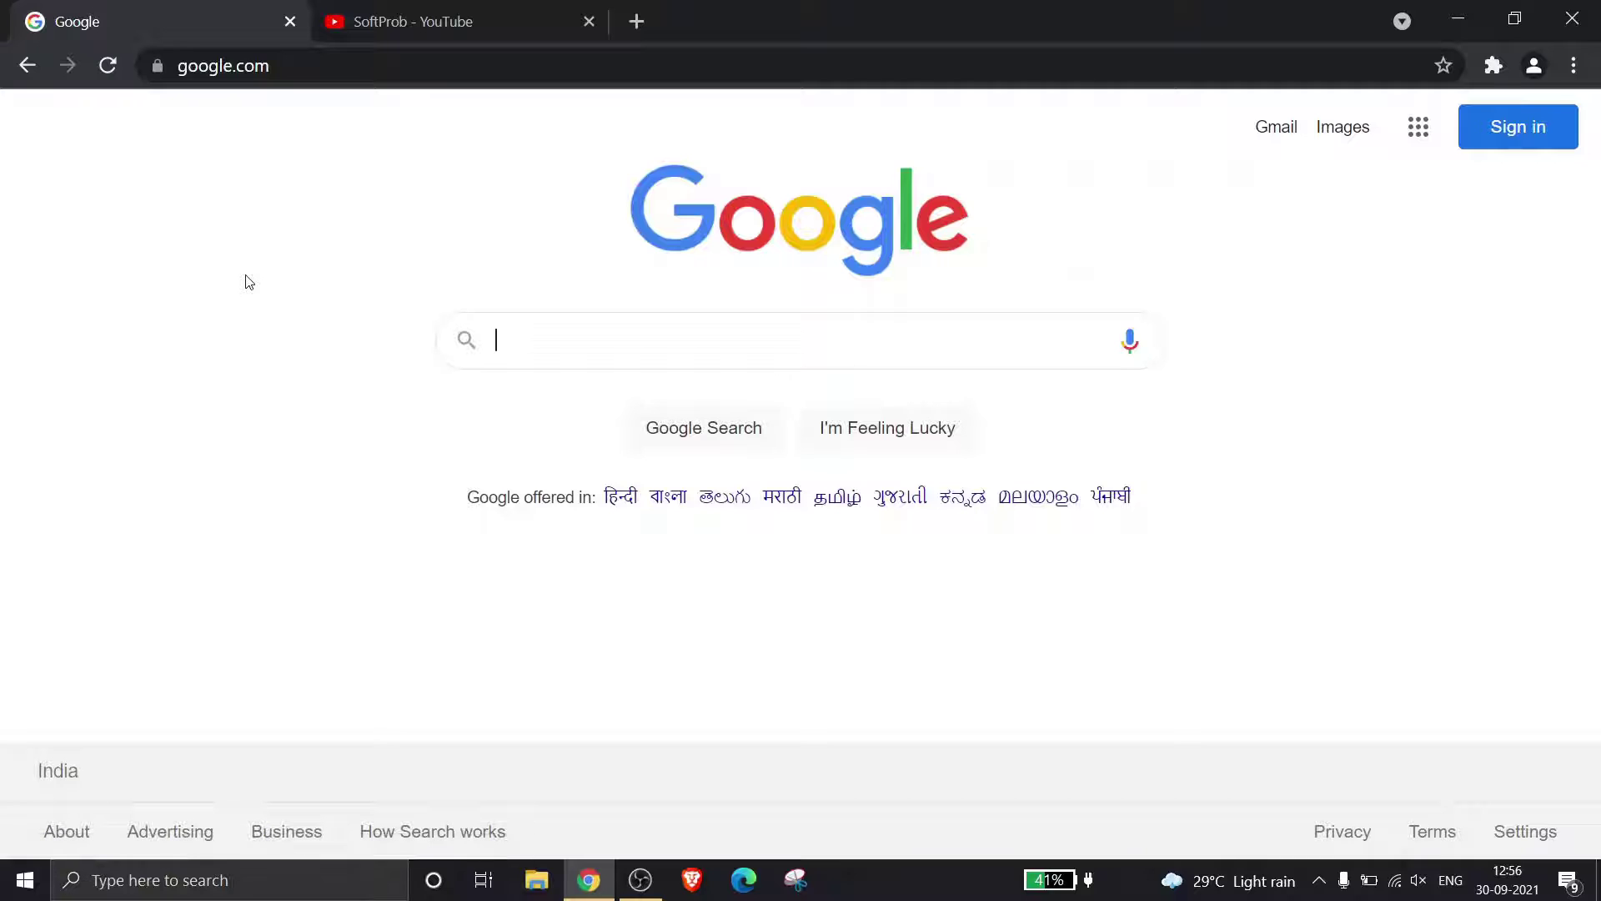
pyautogui.write('Filehipp')
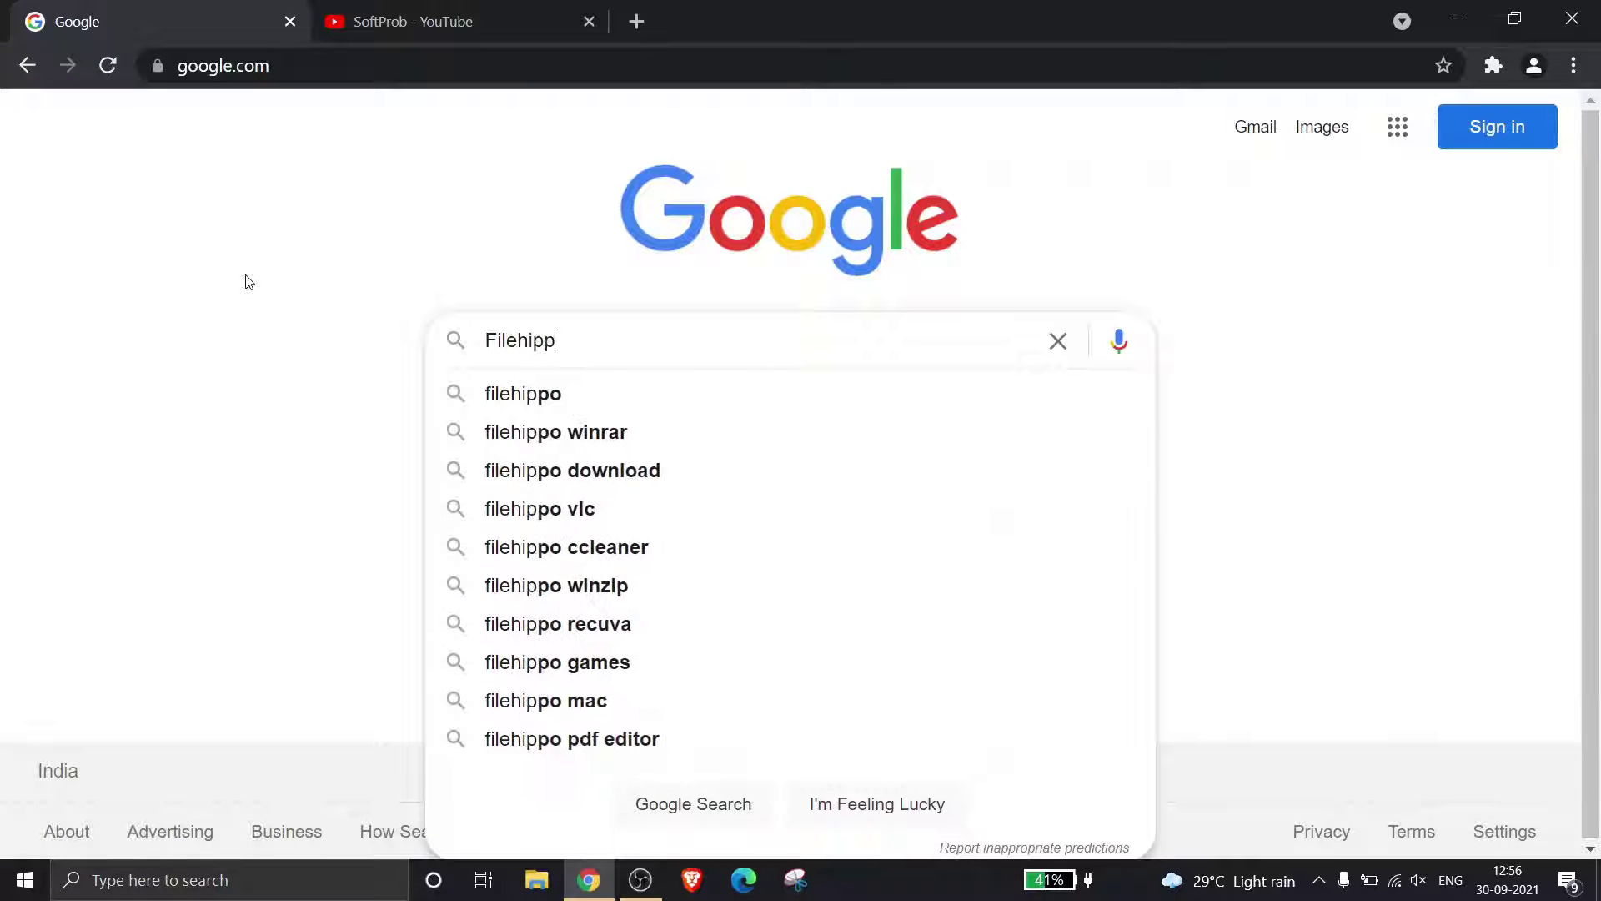
pyautogui.write('o')
pyautogui.press('Return')
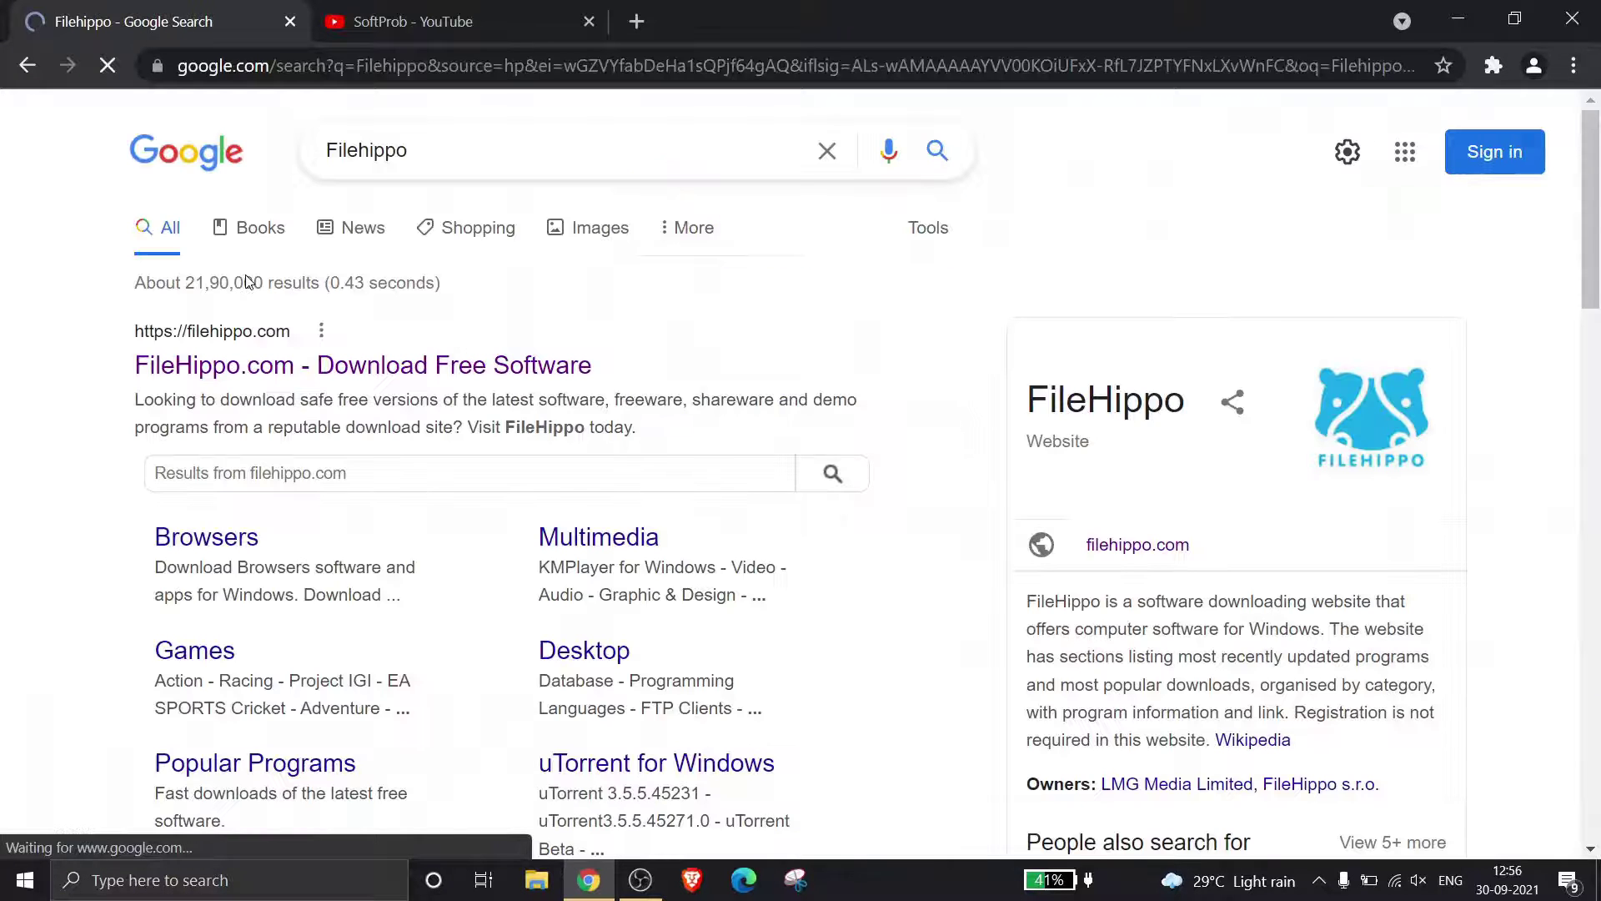
pyautogui.click(320, 364)
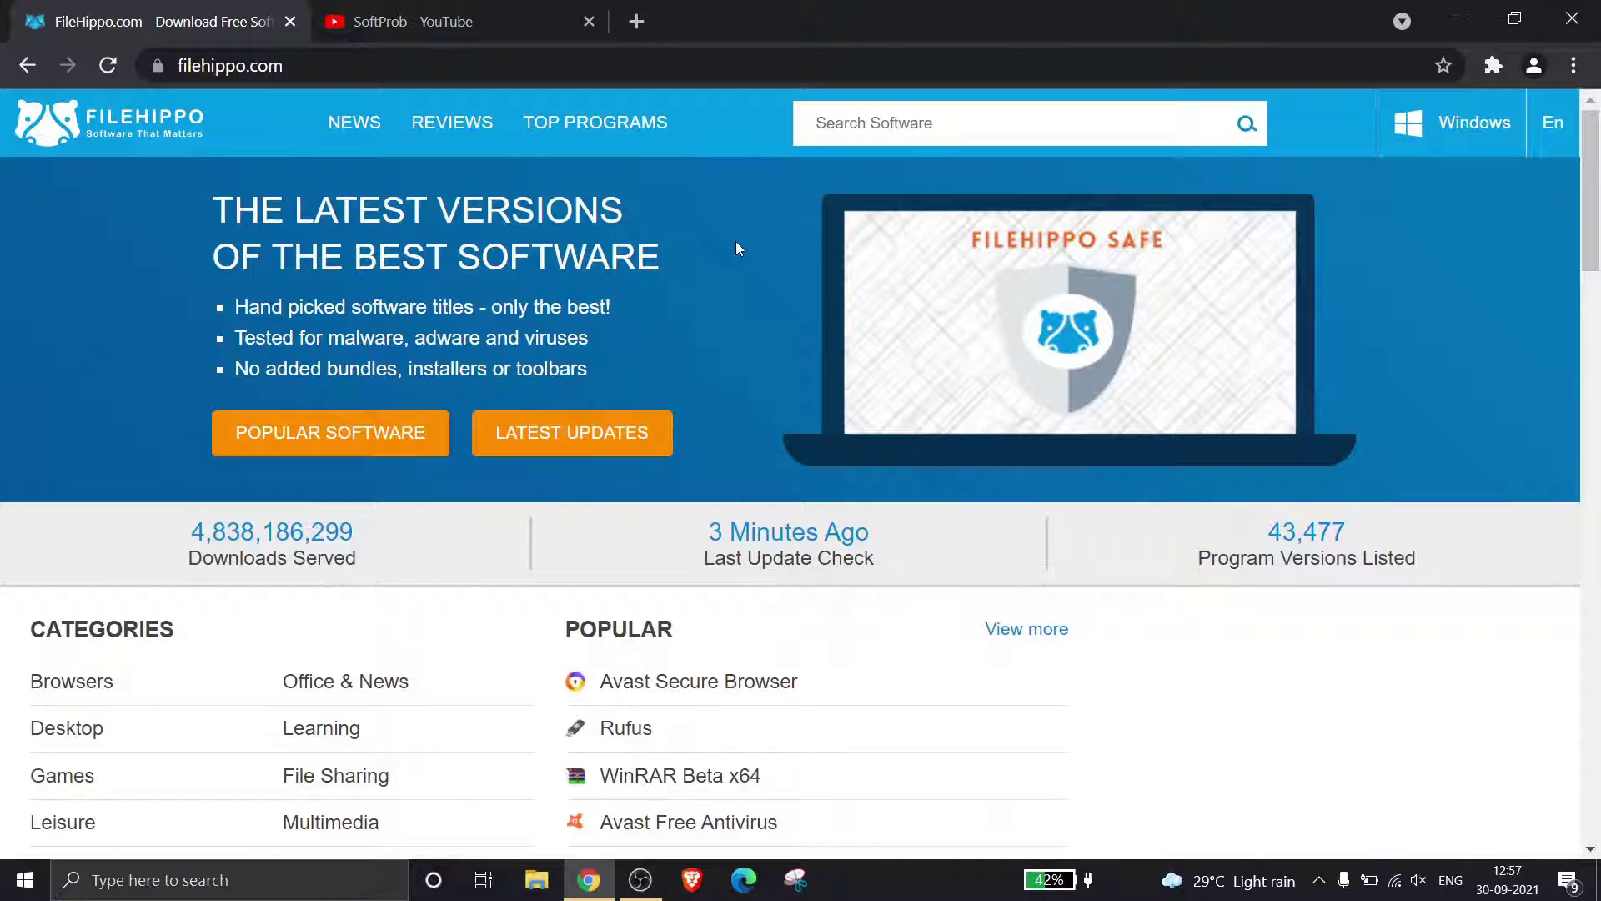
pyautogui.write('Uninsta')
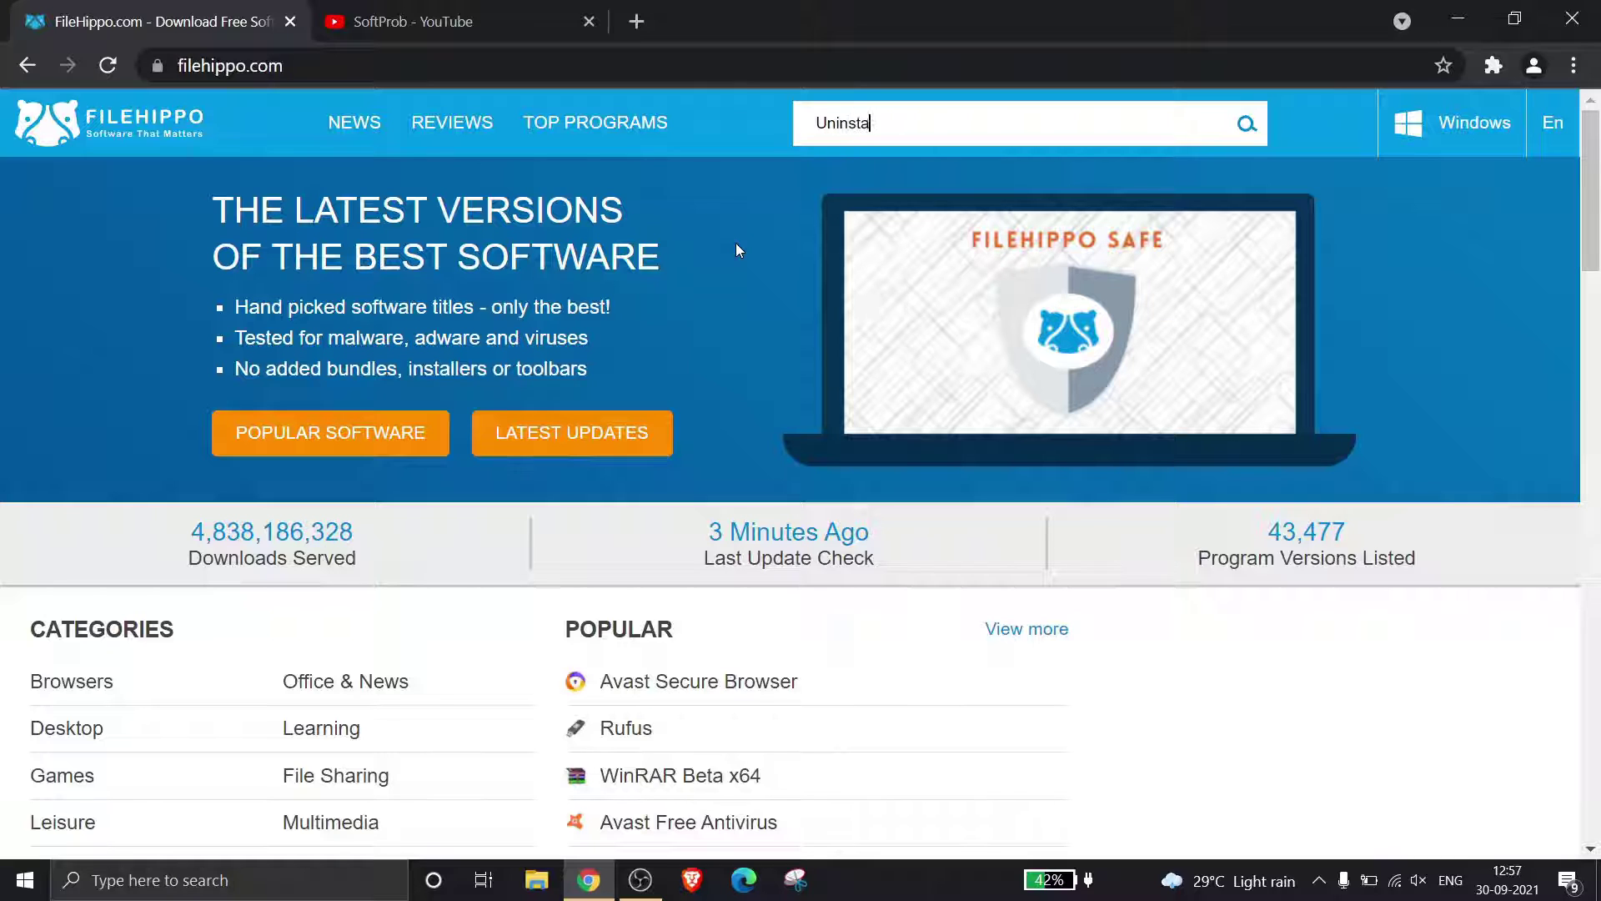
pyautogui.write('ller')
# Step: Search FileHippo for Uninstaller and download Revo Uninstaller's revosetup.exe from its page
pyautogui.press('Return')
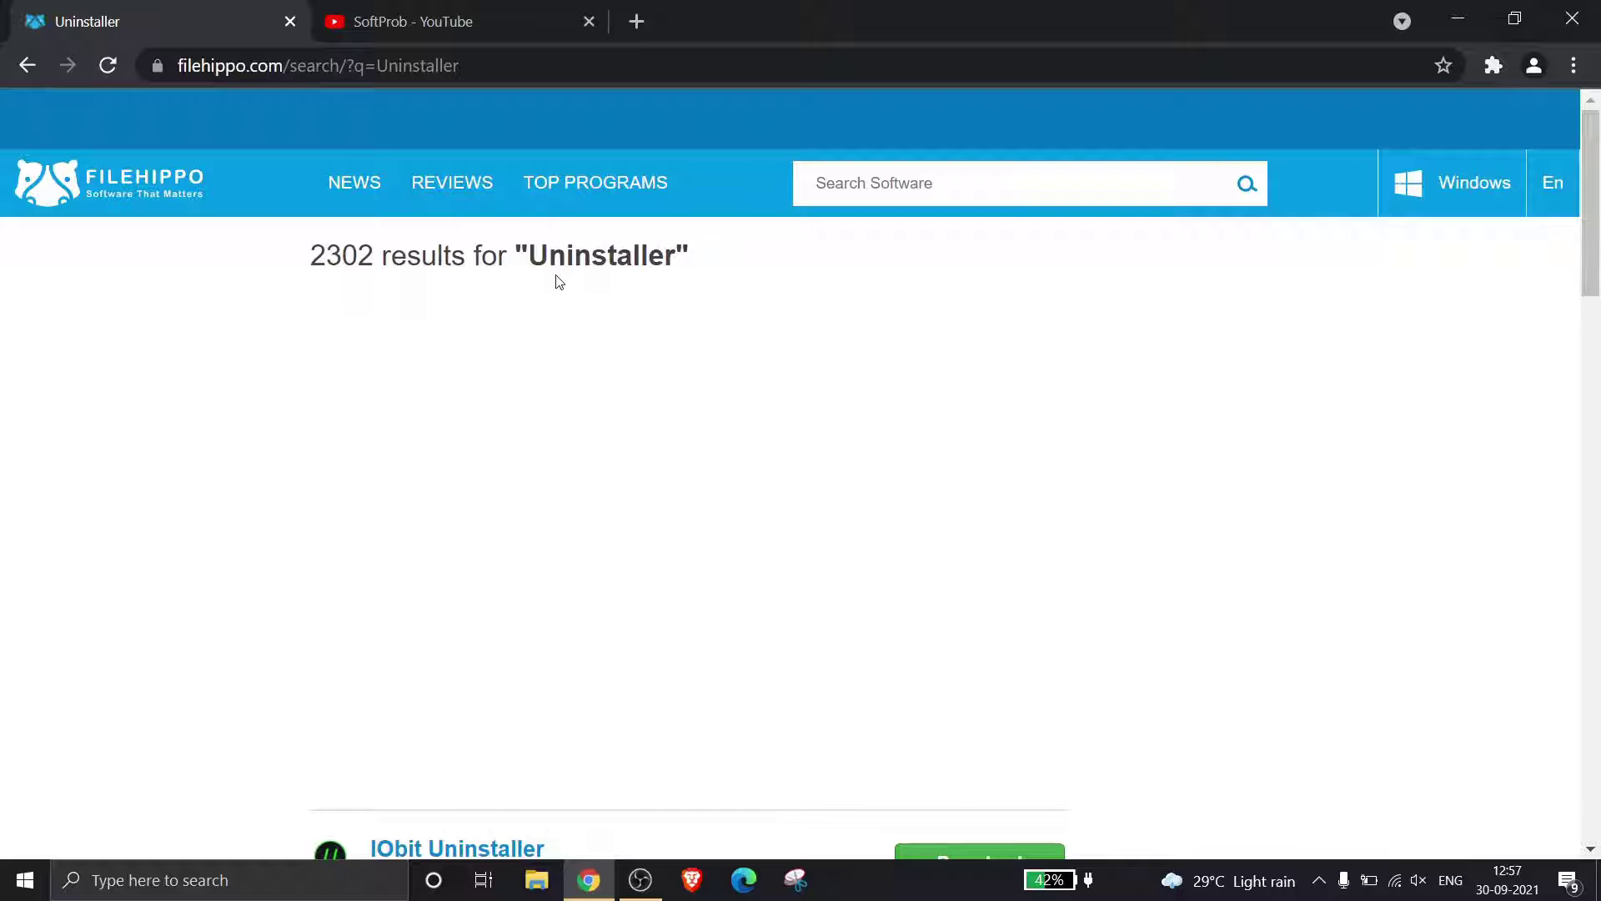
pyautogui.scroll(-3, 607, 278)
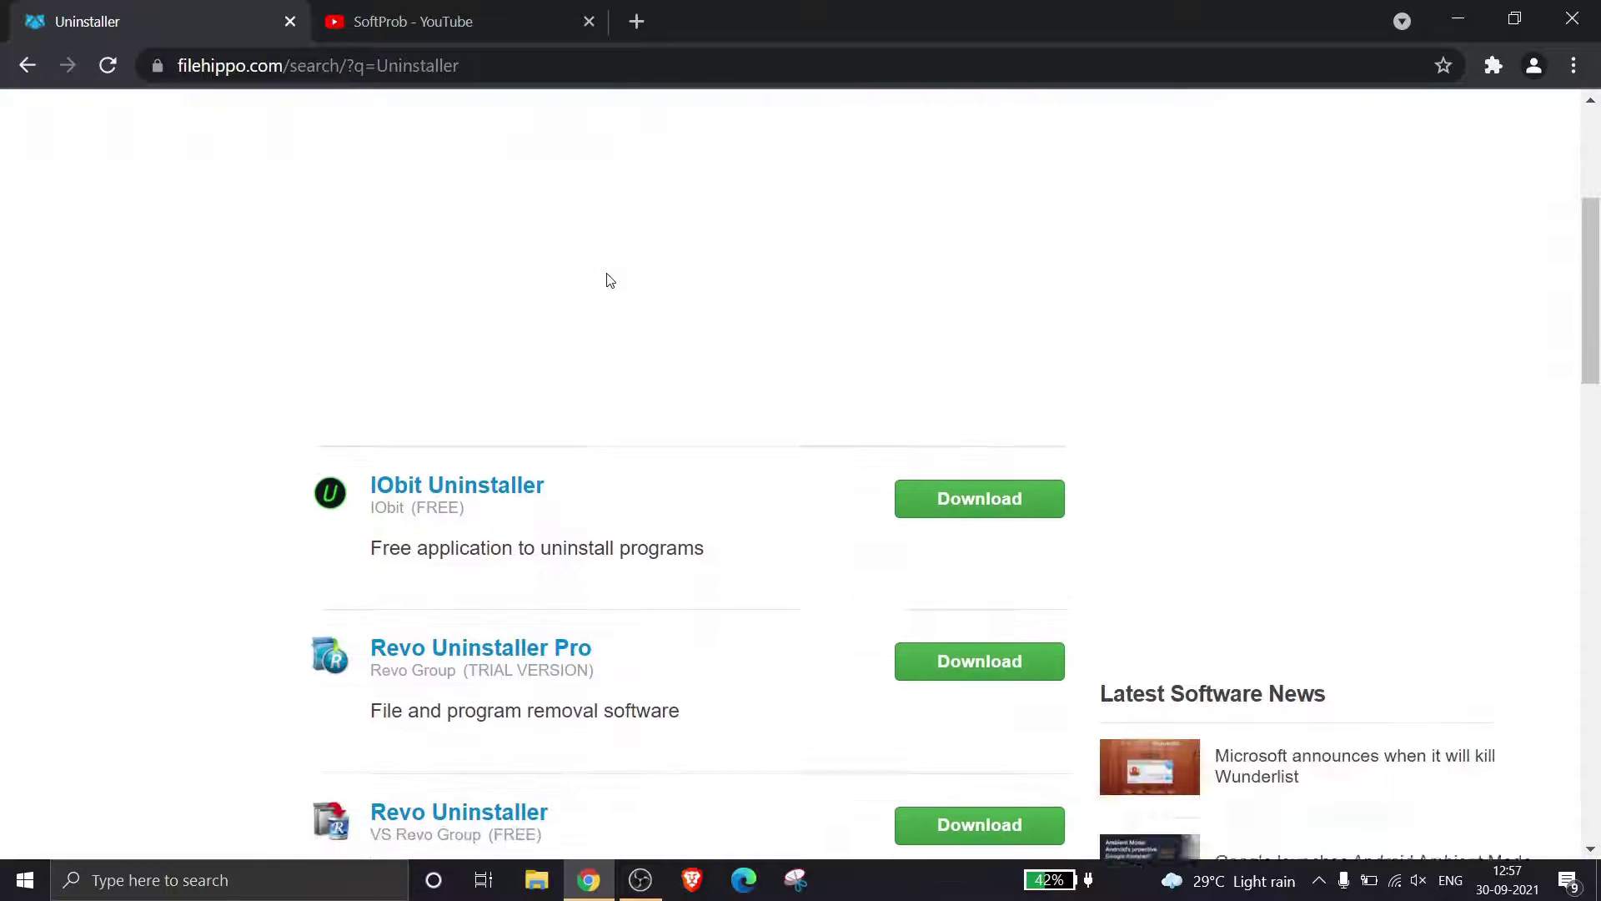
pyautogui.scroll(-2, 606, 278)
pyautogui.scroll(-1, 607, 278)
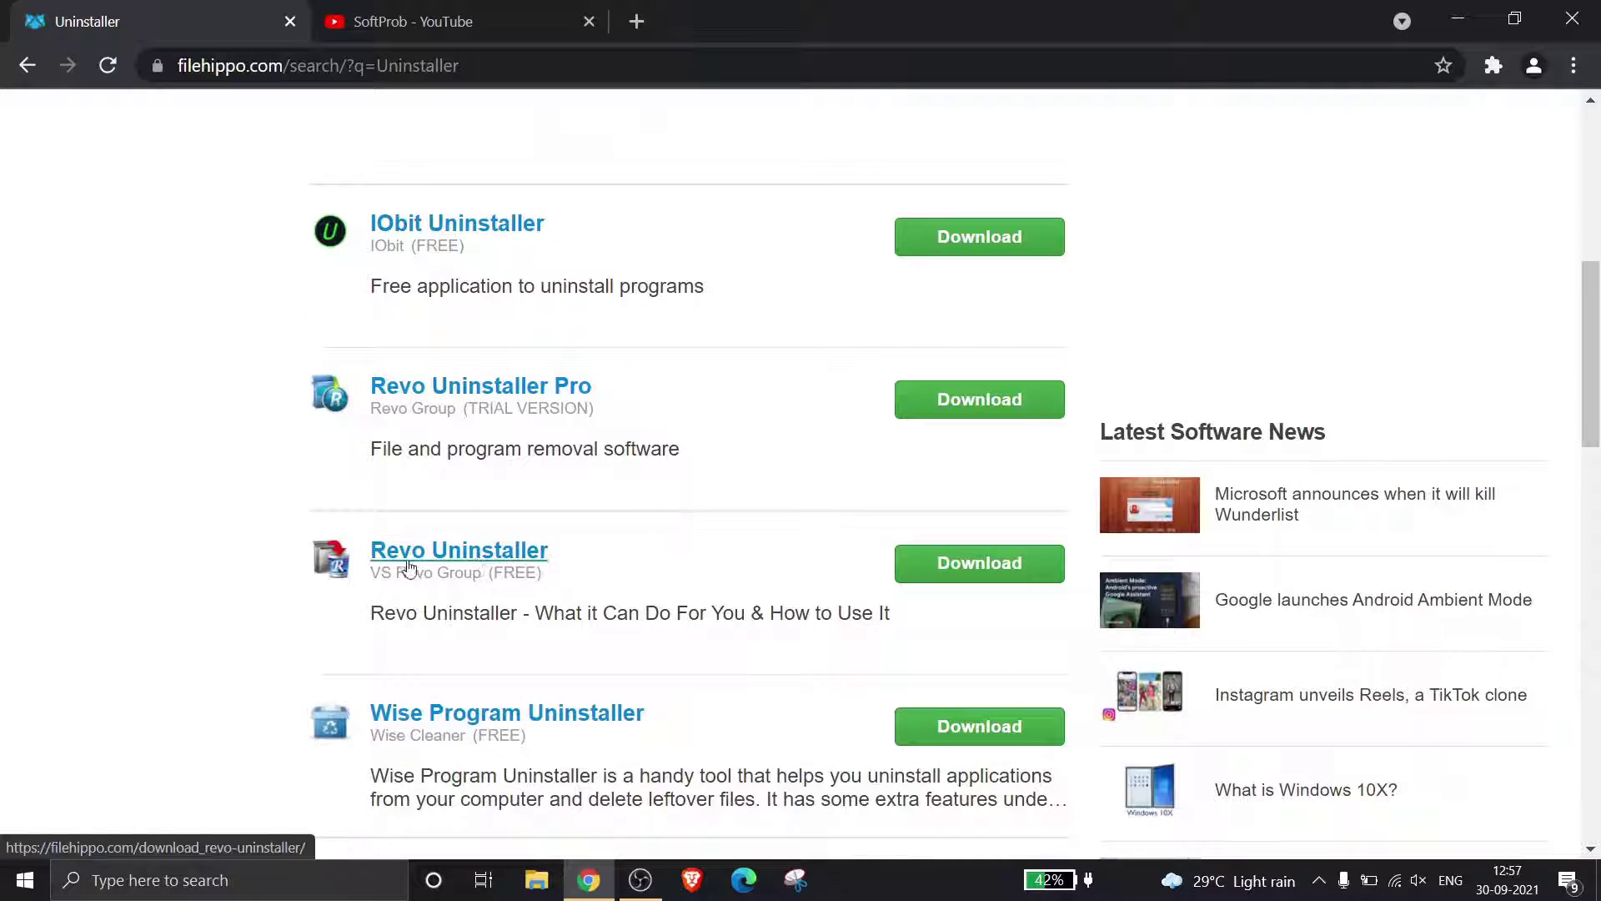
pyautogui.click(457, 555)
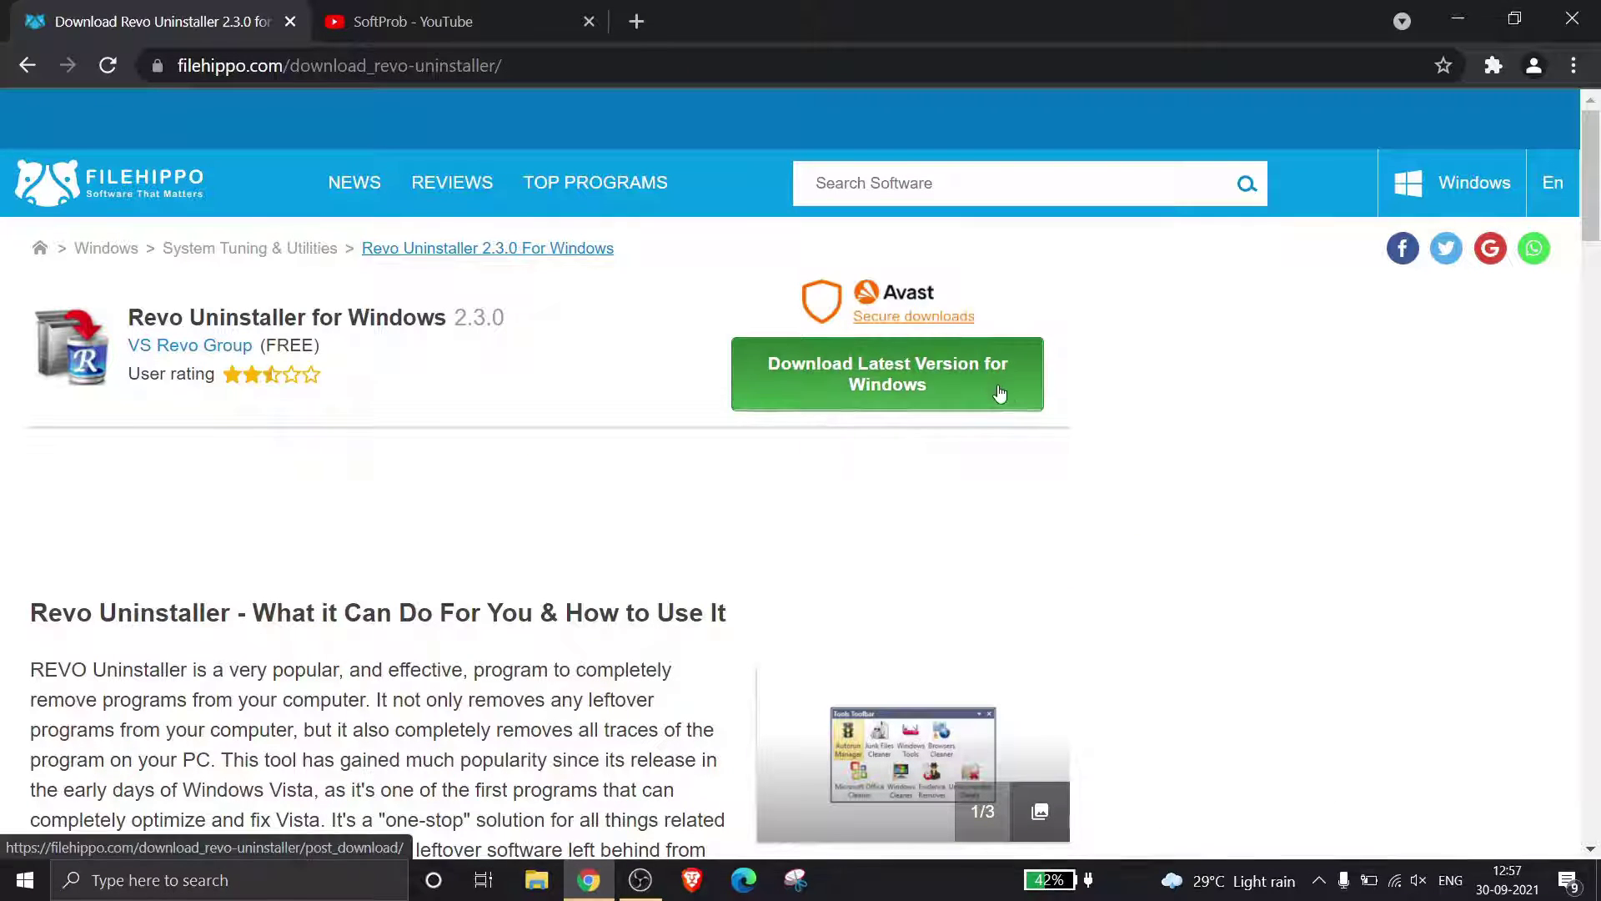
pyautogui.click(880, 388)
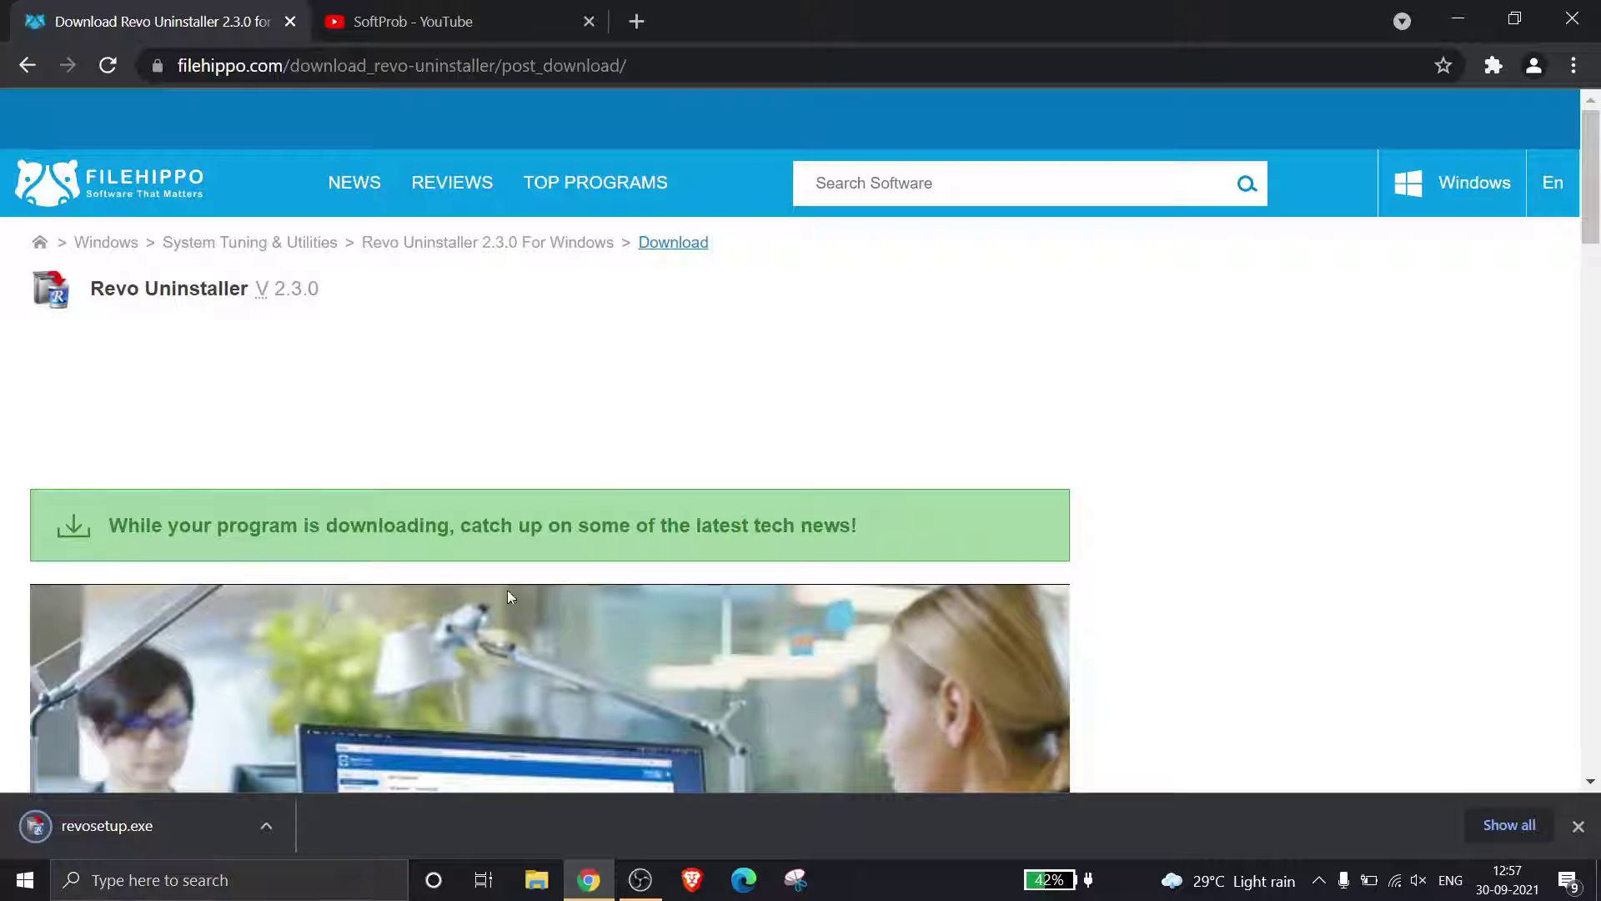
# Step: Install Revo Uninstaller 2.3.0 with English, default location and desktop shortcut, then launch it
pyautogui.click(85, 837)
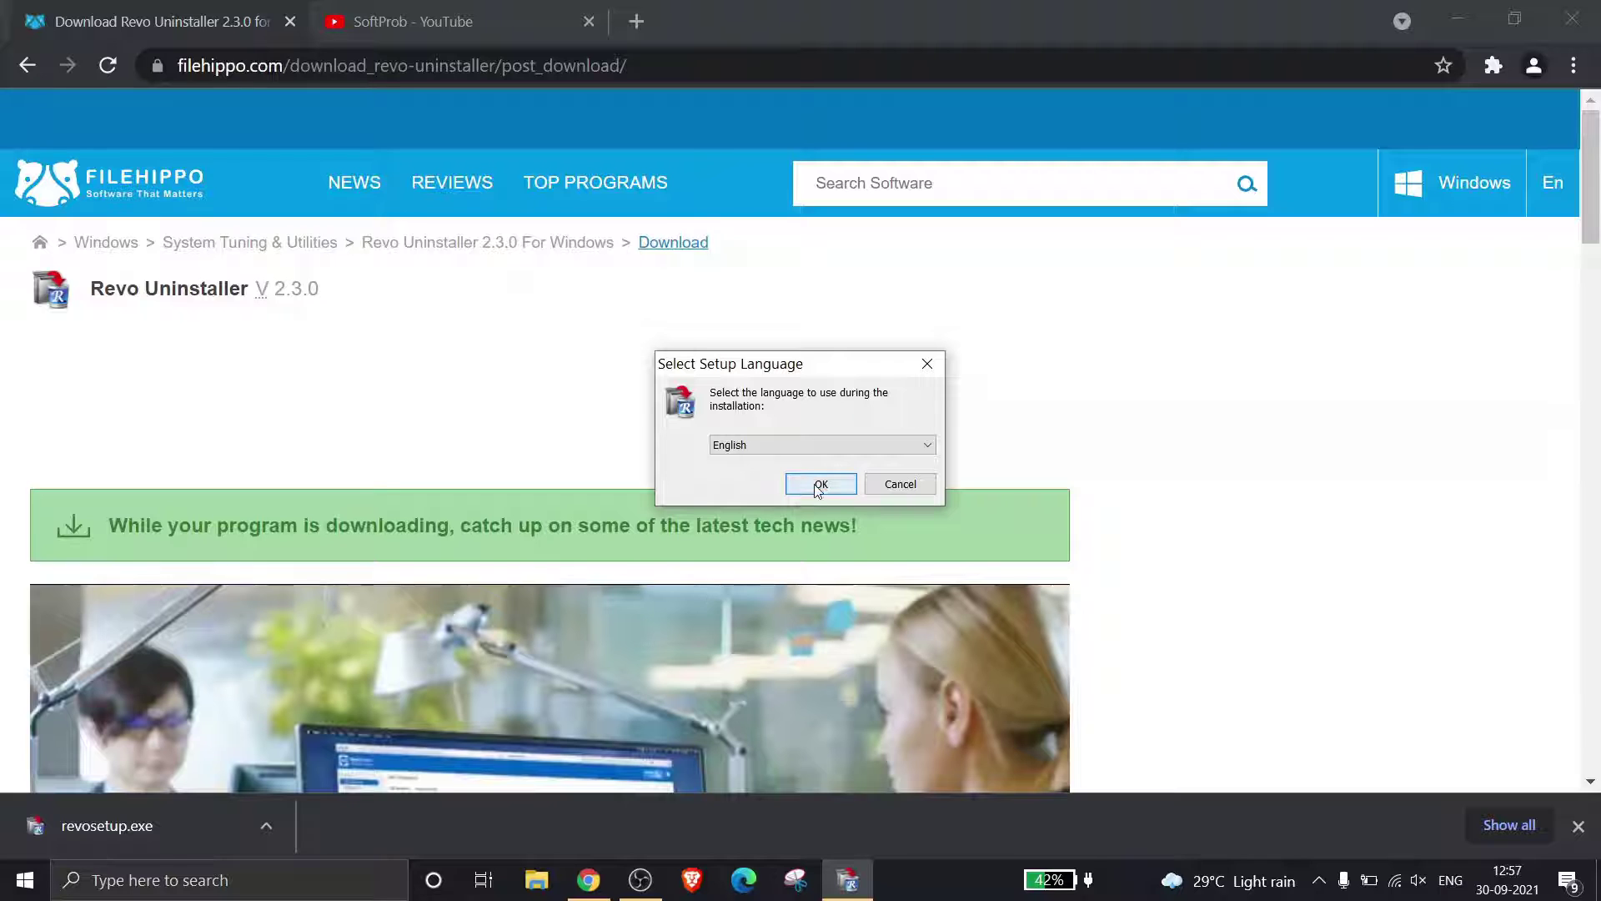
pyautogui.click(817, 487)
pyautogui.click(606, 540)
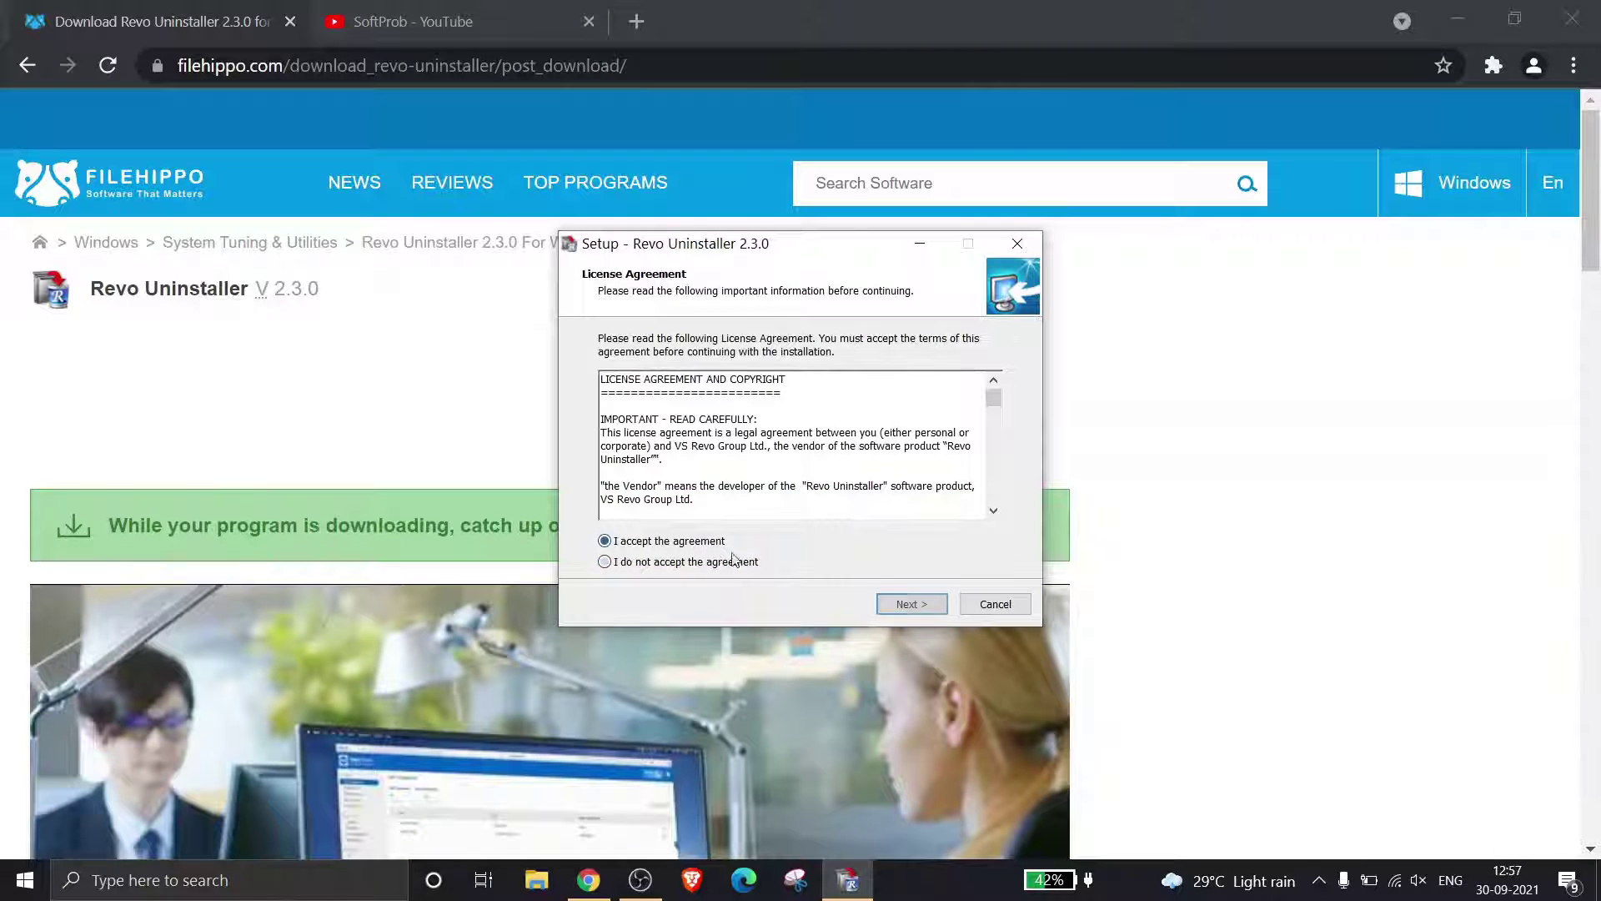
pyautogui.click(911, 603)
pyautogui.click(909, 605)
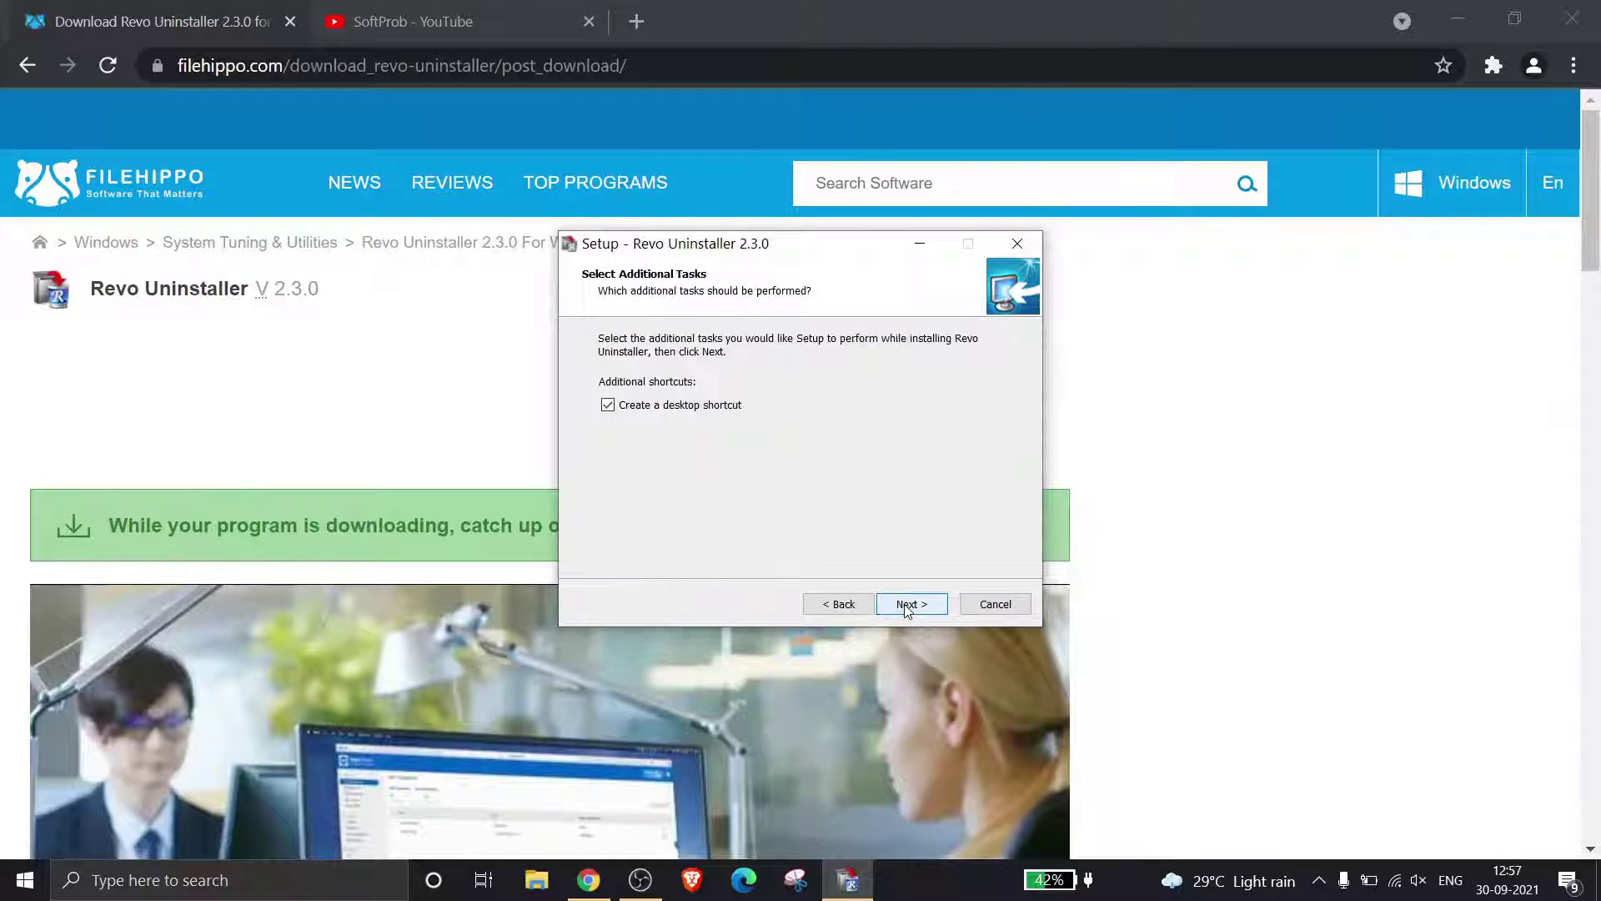
pyautogui.click(909, 609)
pyautogui.click(911, 604)
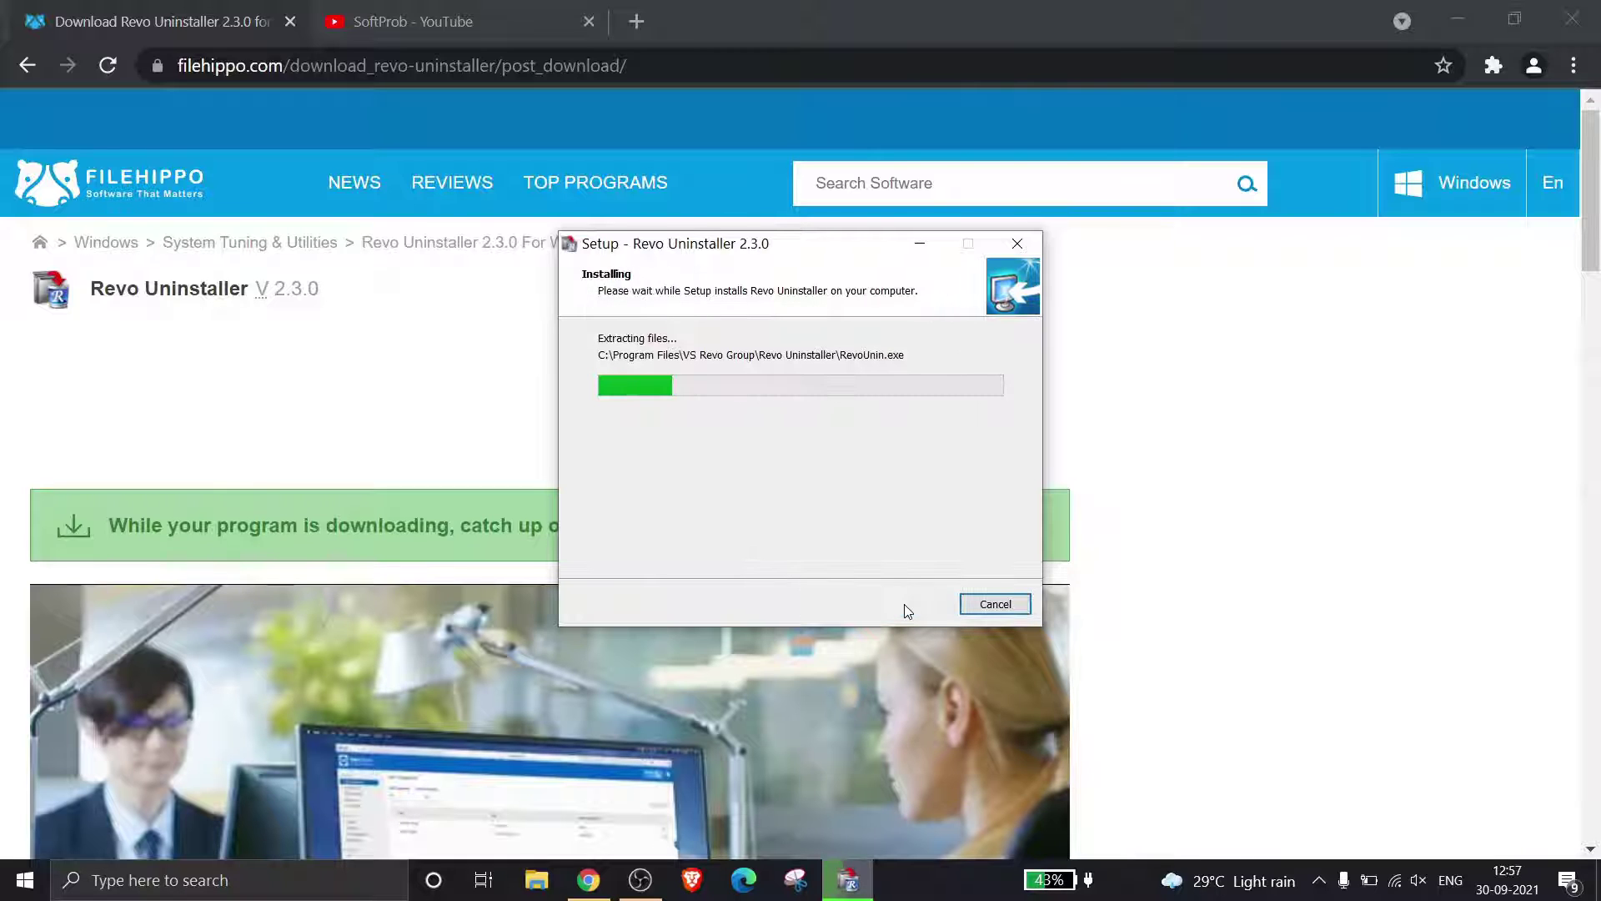
pyautogui.click(911, 604)
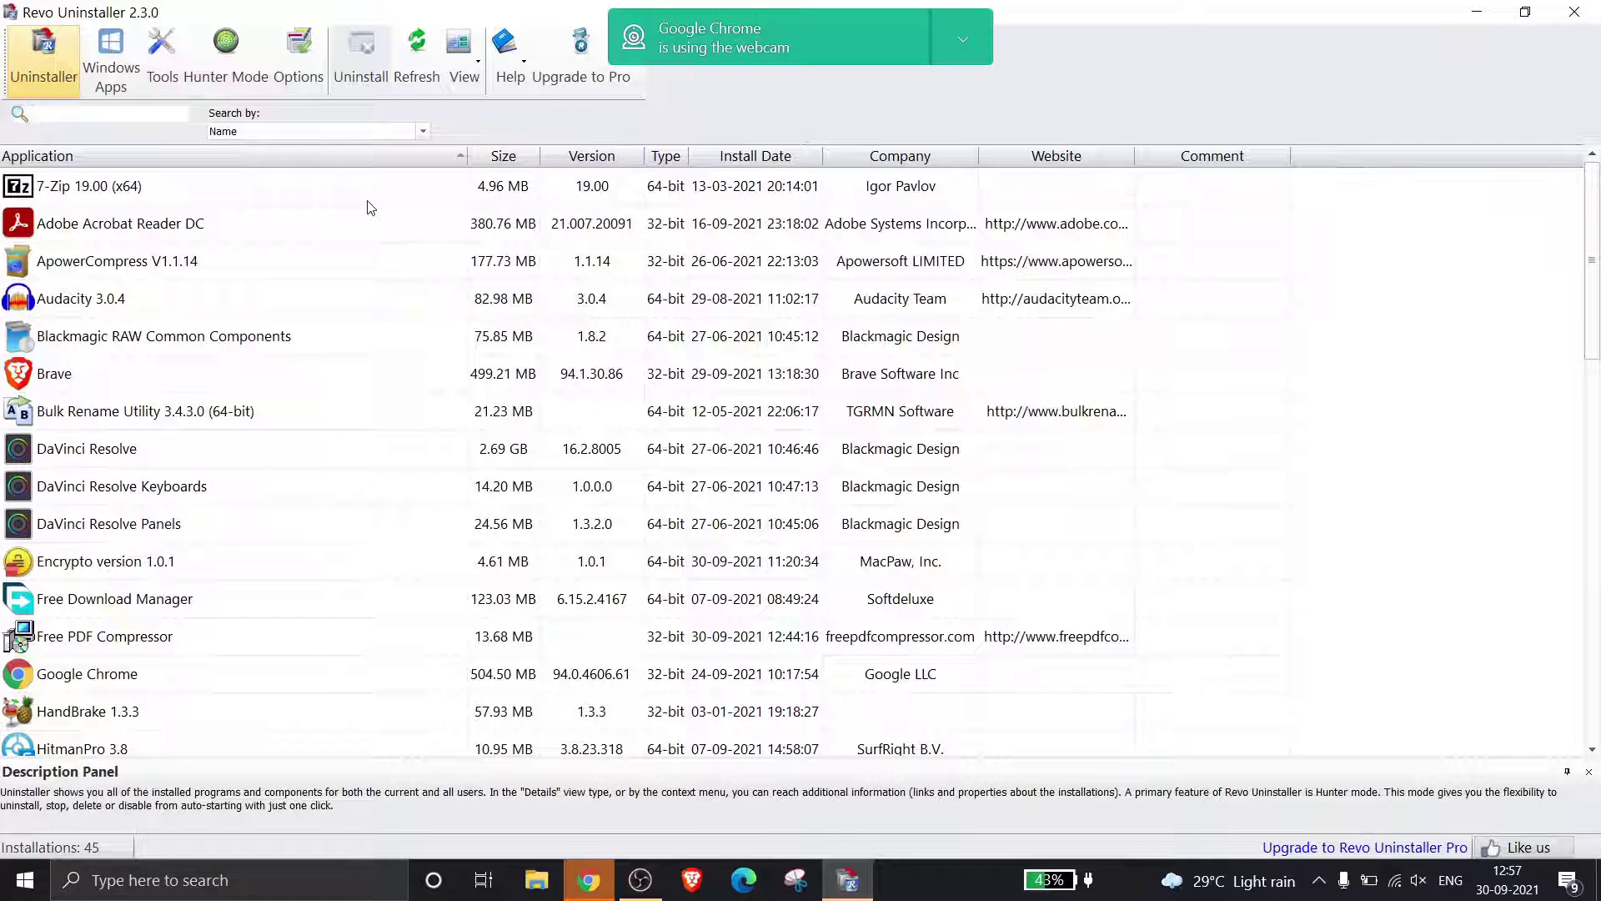
pyautogui.scroll(-1, 367, 207)
pyautogui.scroll(-1, 367, 206)
pyautogui.scroll(-1, 368, 206)
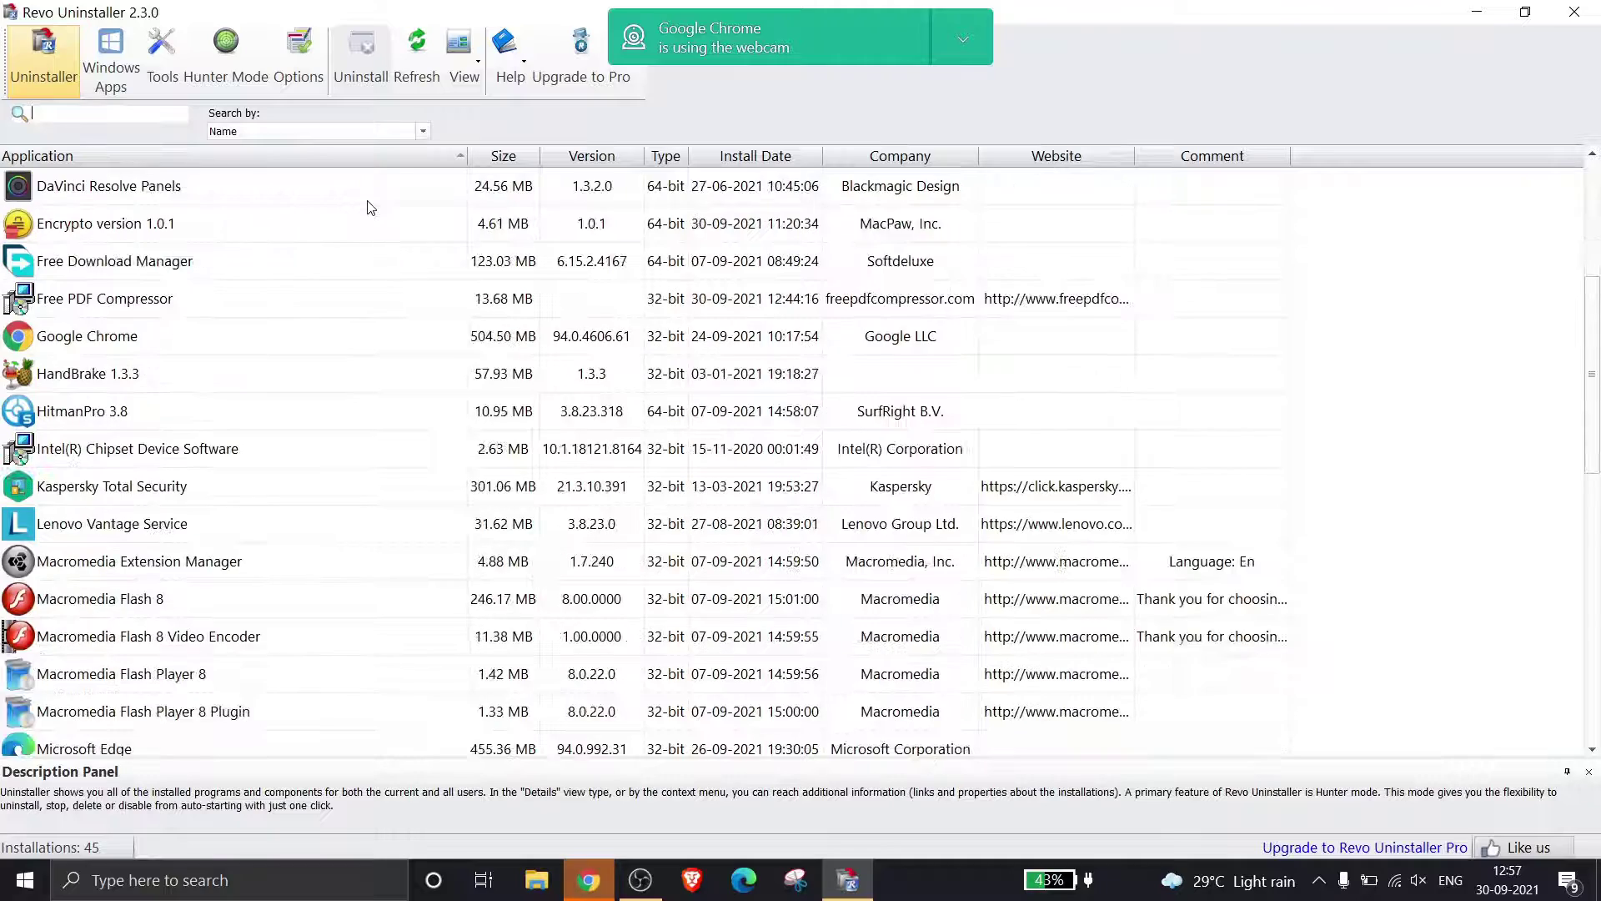
pyautogui.scroll(-1, 367, 207)
pyautogui.scroll(-1, 369, 207)
pyautogui.scroll(-1, 368, 207)
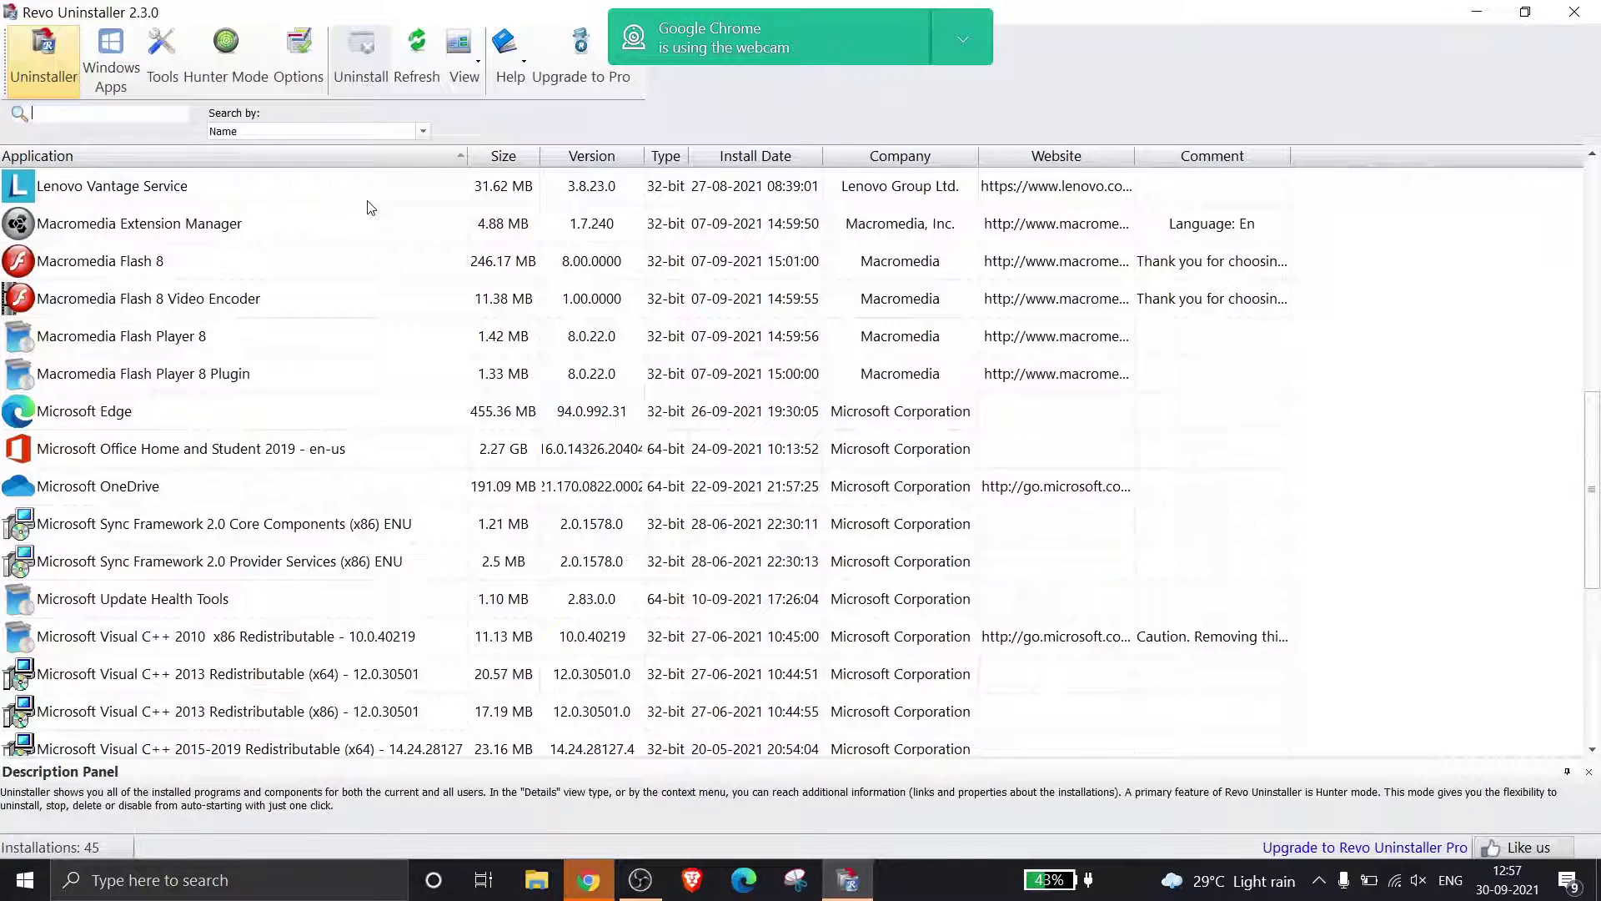
pyautogui.scroll(-2, 368, 207)
pyautogui.scroll(-1, 369, 207)
pyautogui.scroll(-1, 368, 207)
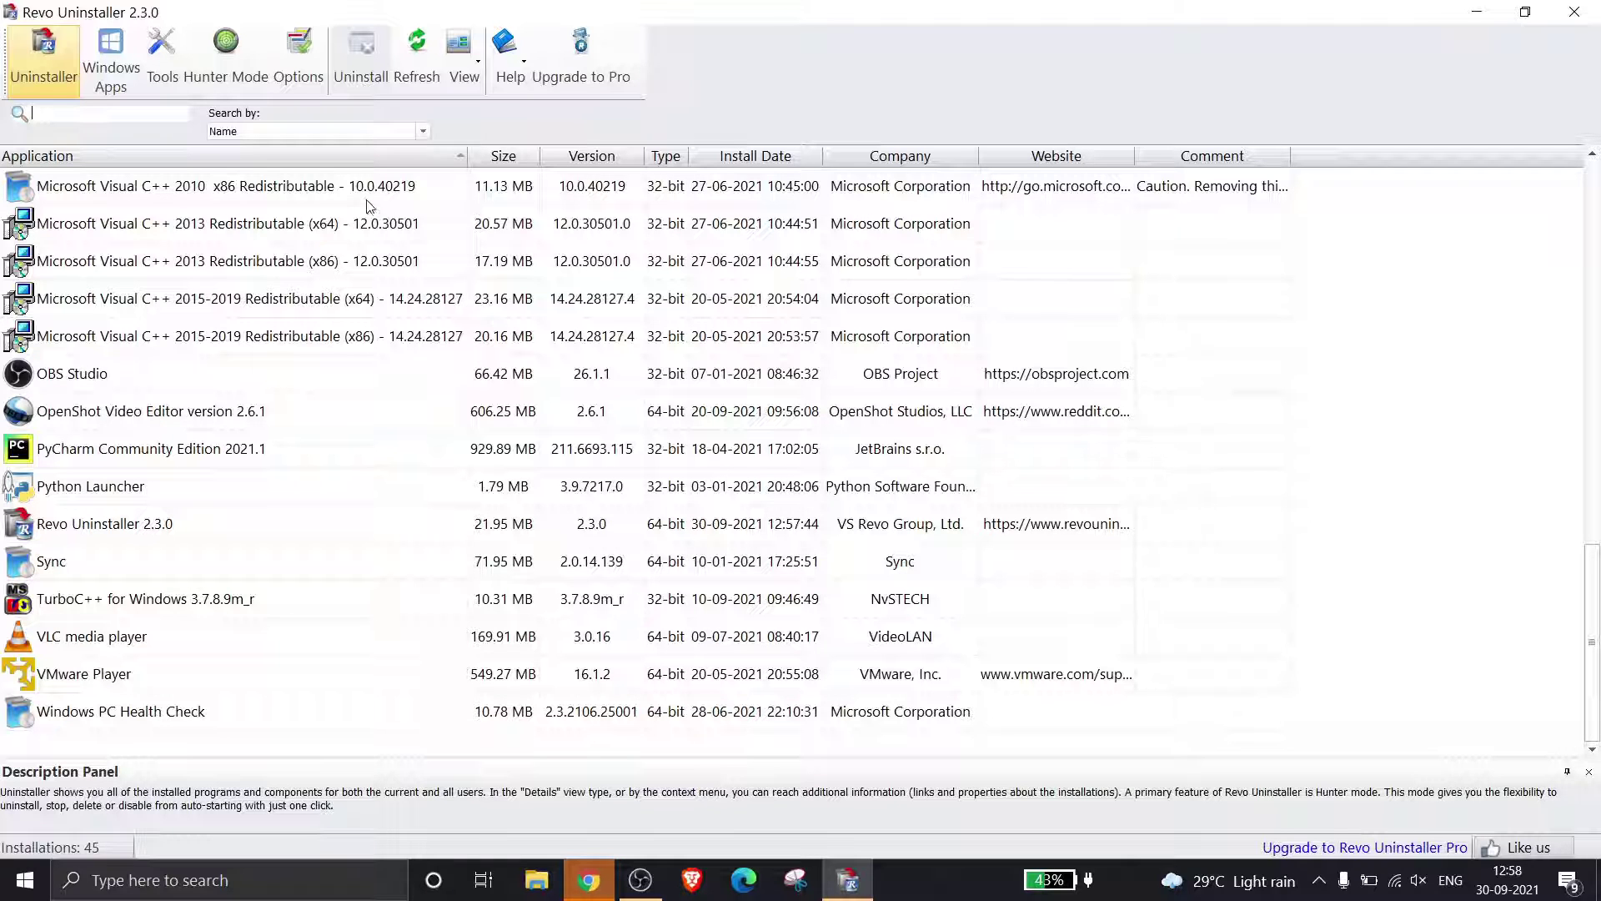
# Step: Show the Tools sidebar with Autorun Manager, Junk Files Cleaner and Evidence Remover
pyautogui.click(161, 64)
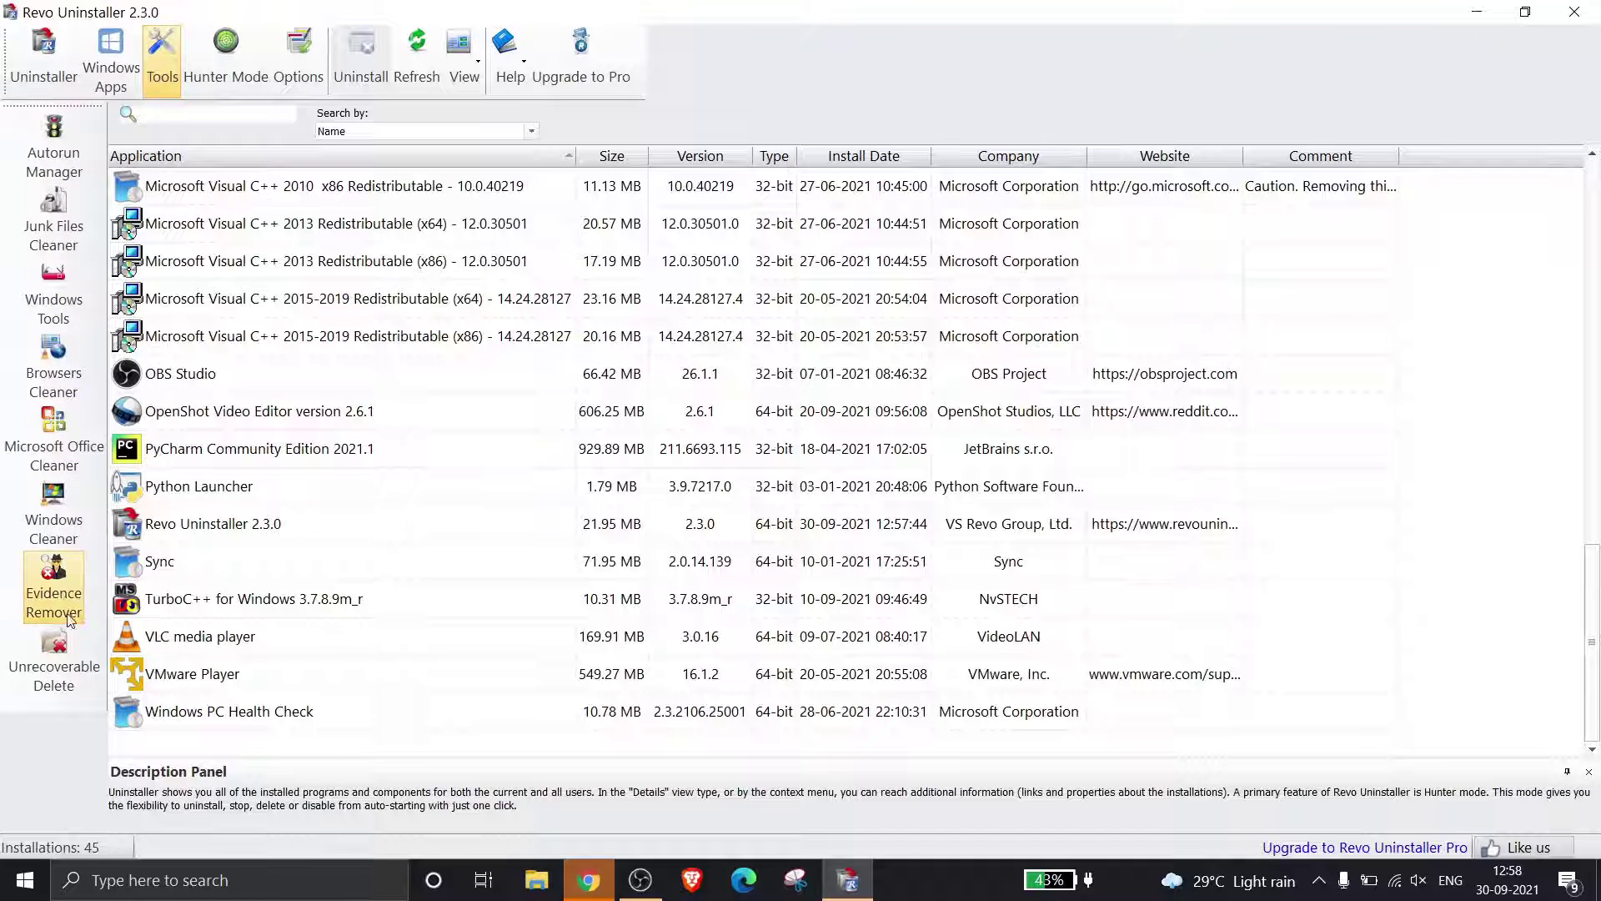
# Step: Scan with Junk Files Cleaner and delete the found junk, removing 10 of 47 files
pyautogui.click(69, 223)
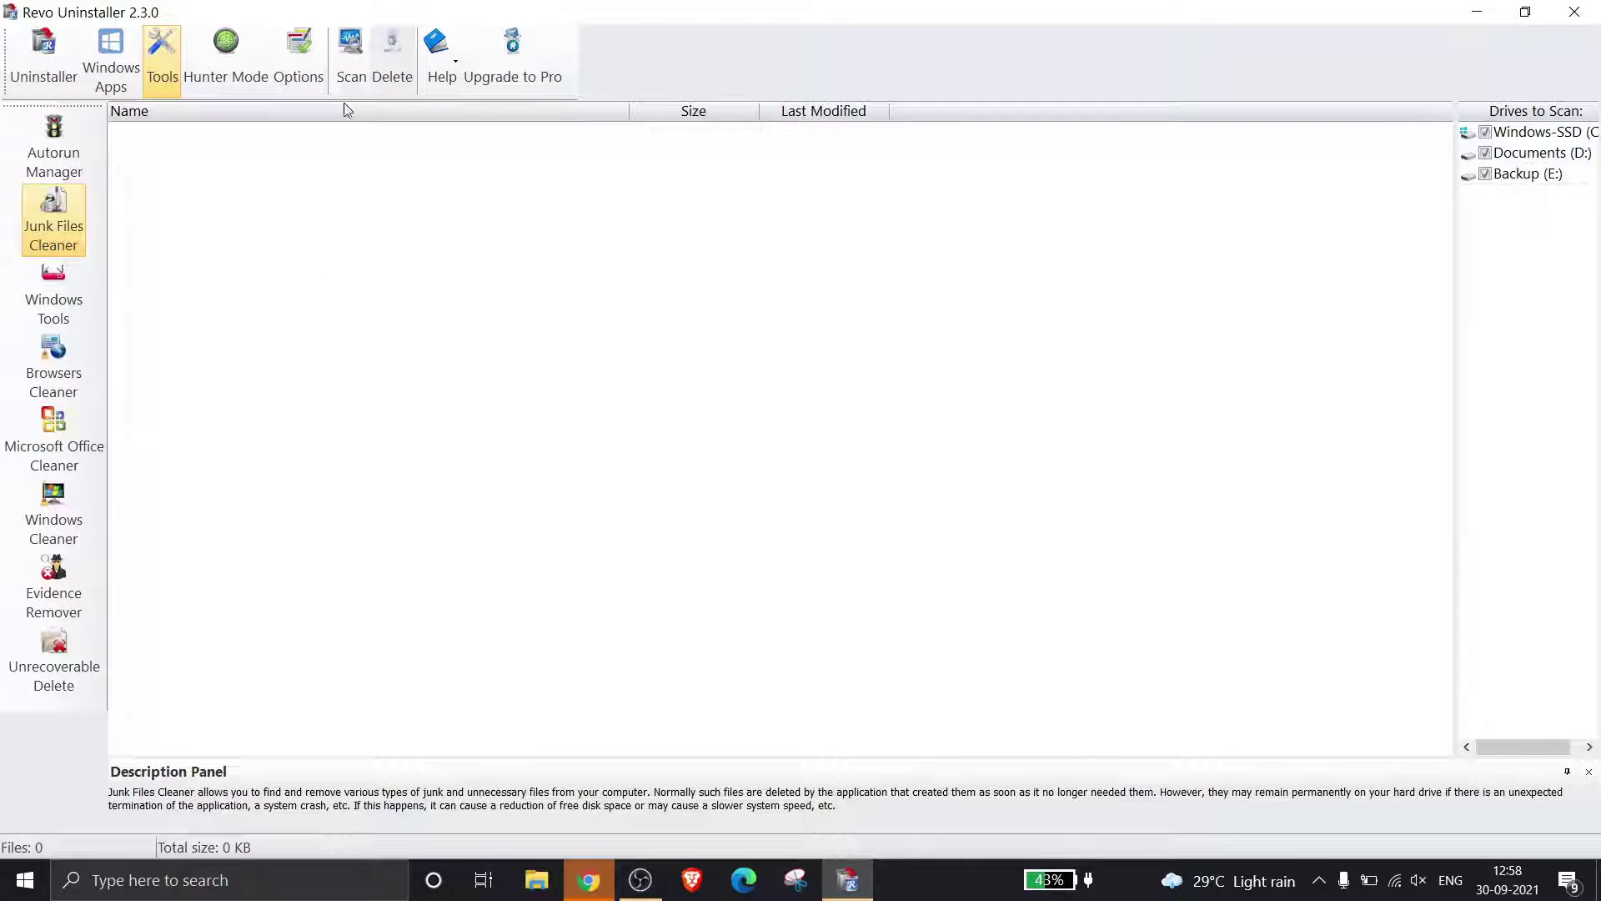
pyautogui.click(352, 57)
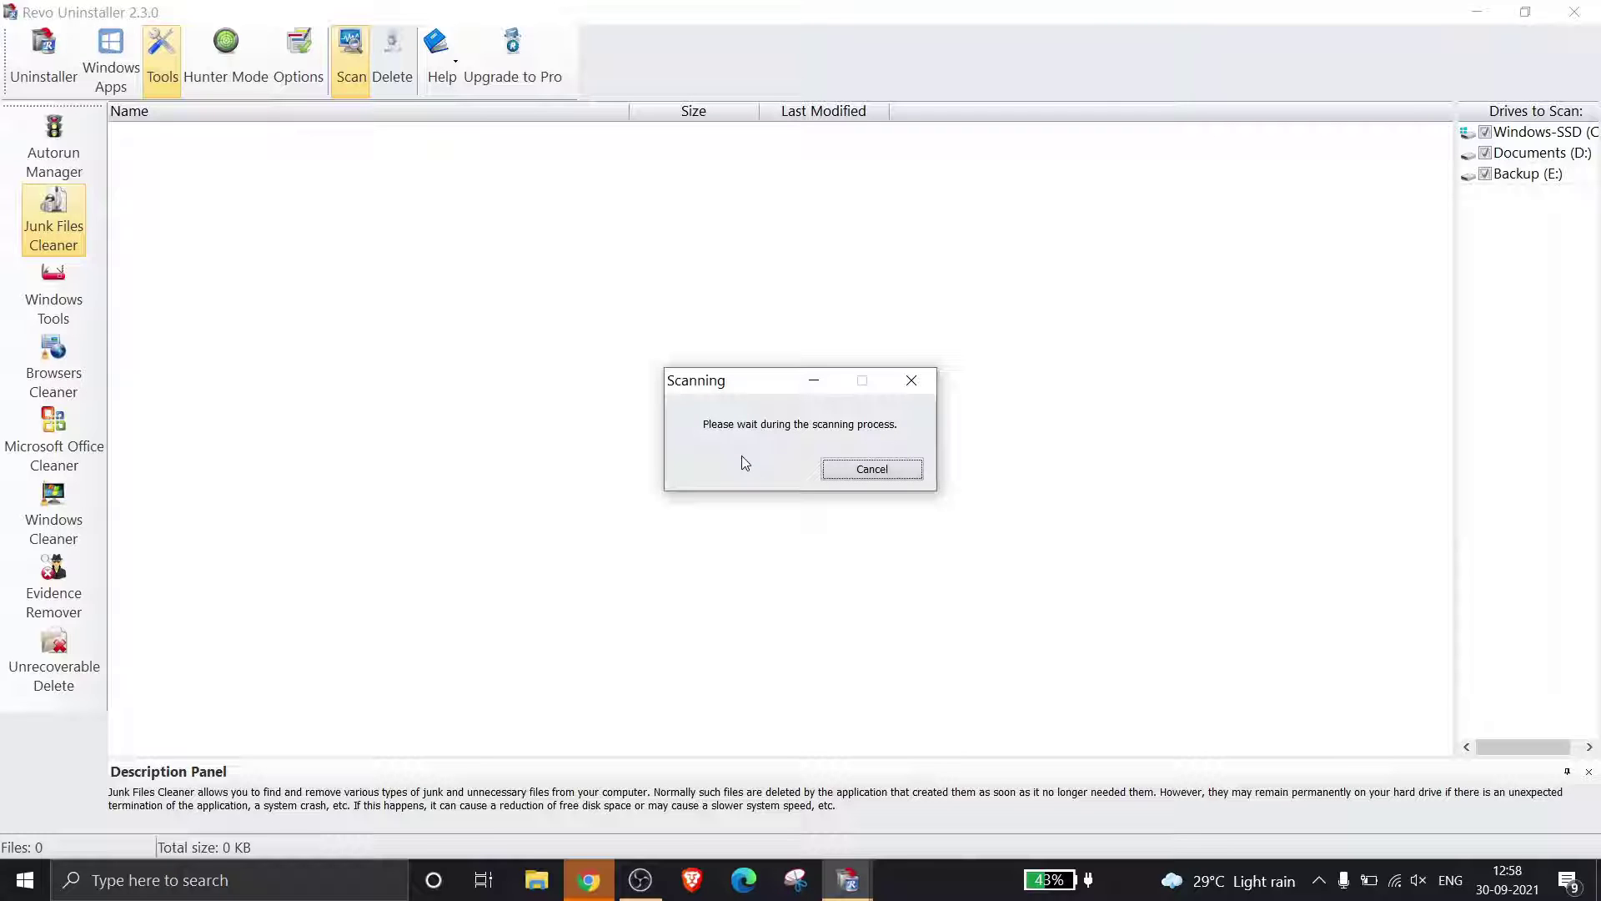
pyautogui.click(864, 472)
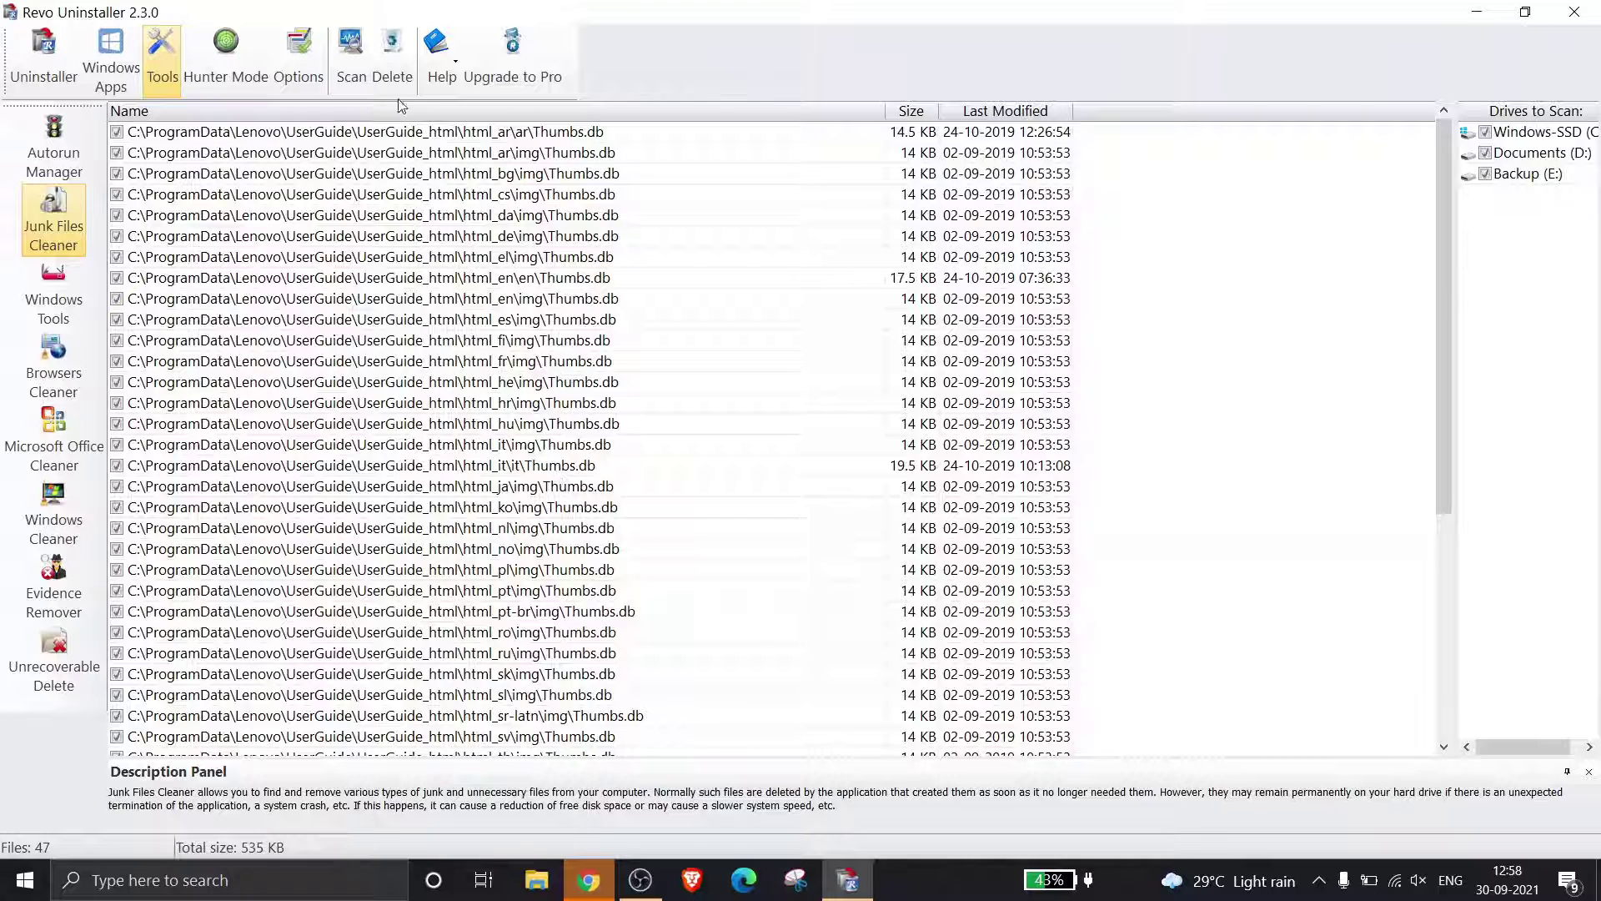
pyautogui.click(392, 56)
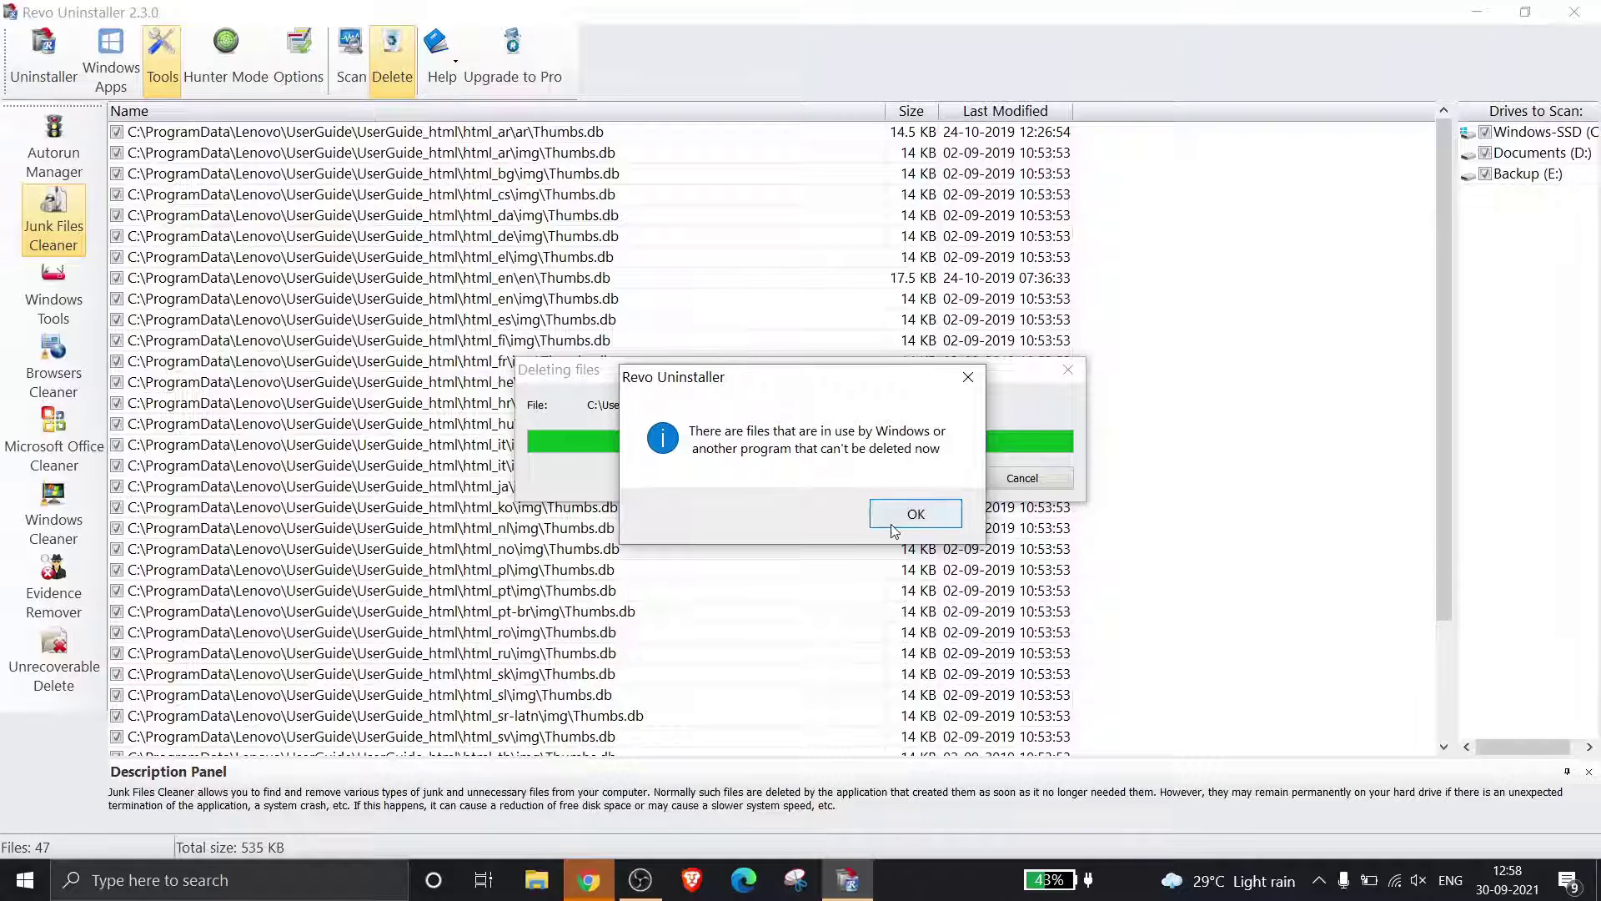
pyautogui.click(916, 514)
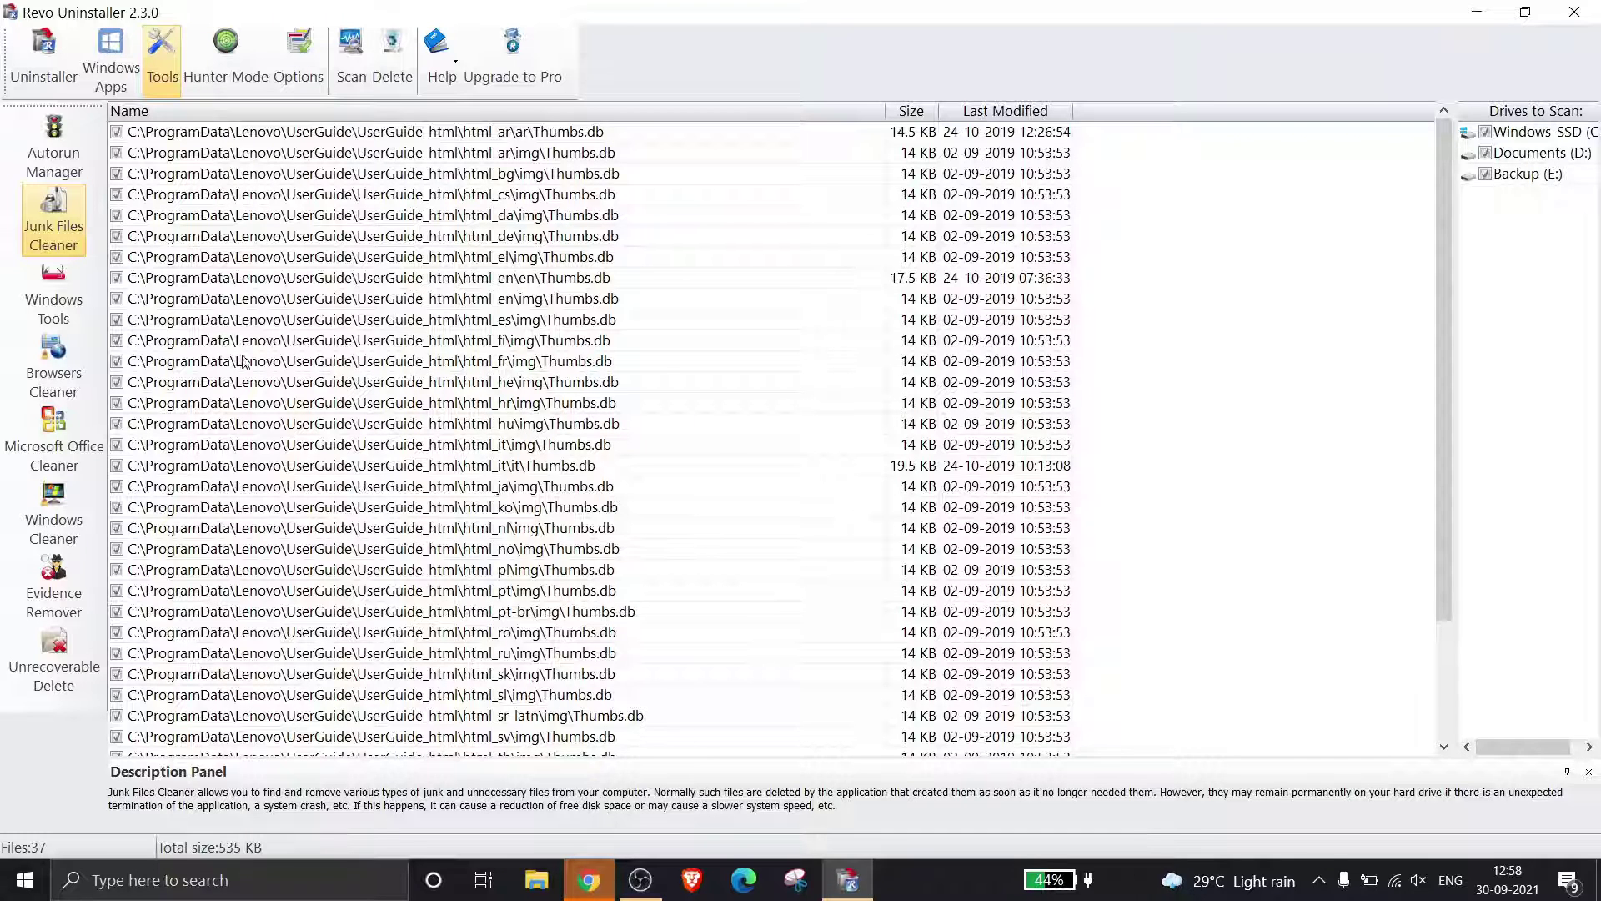
pyautogui.click(54, 298)
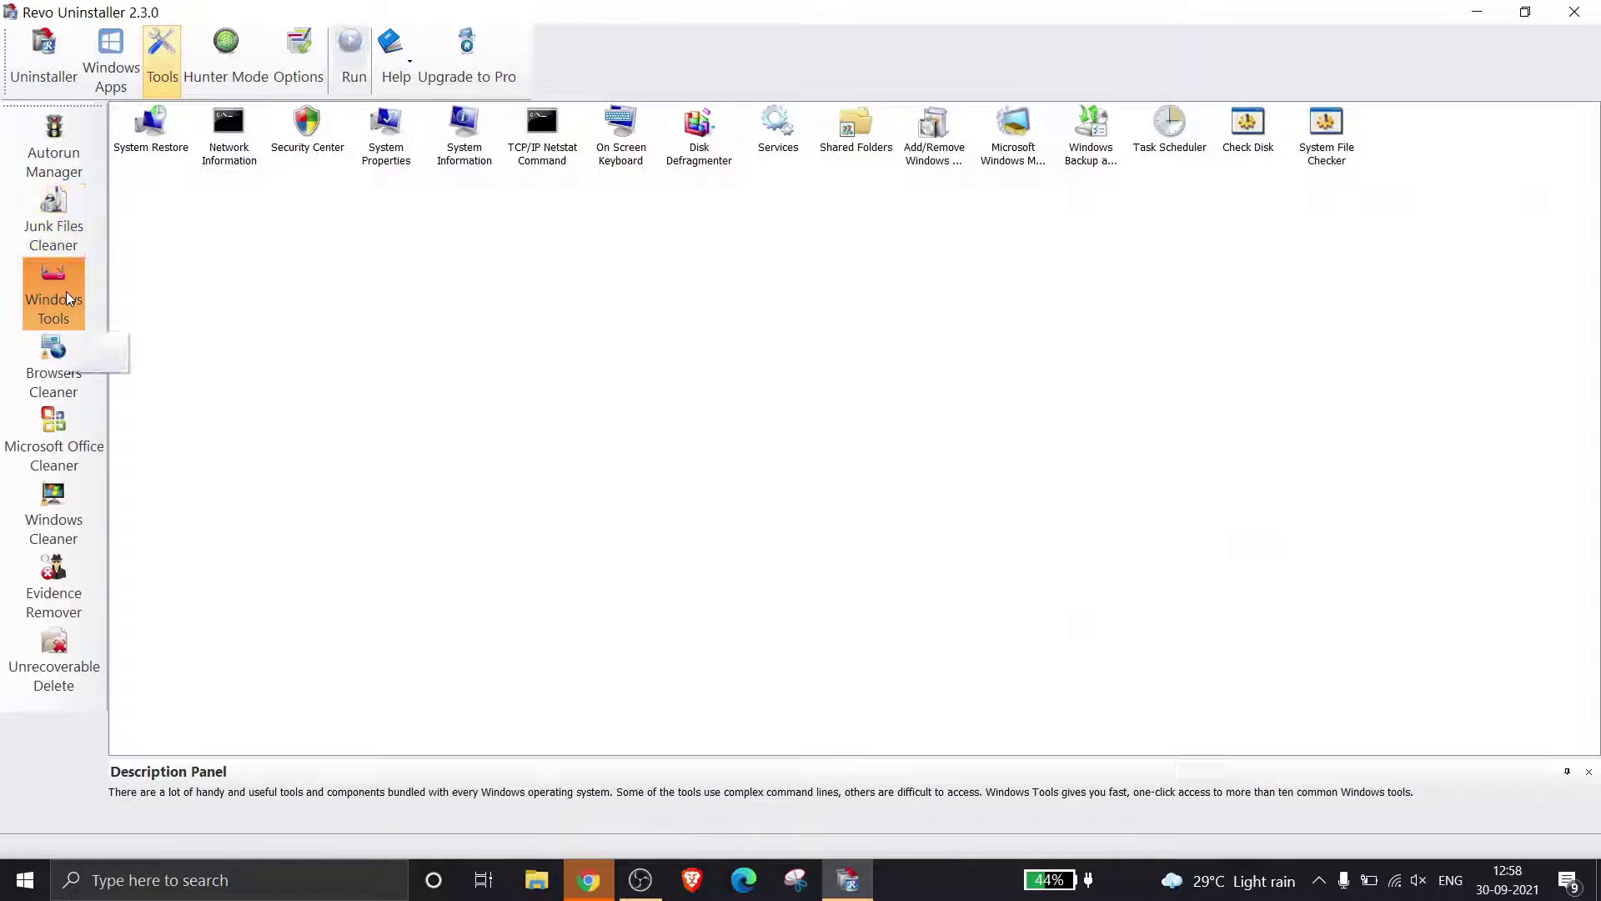
# Step: Browse the Browsers, Office and Windows cleaners, Evidence Remover and Unrecoverable Delete, then return to Uninstaller
pyautogui.click(62, 362)
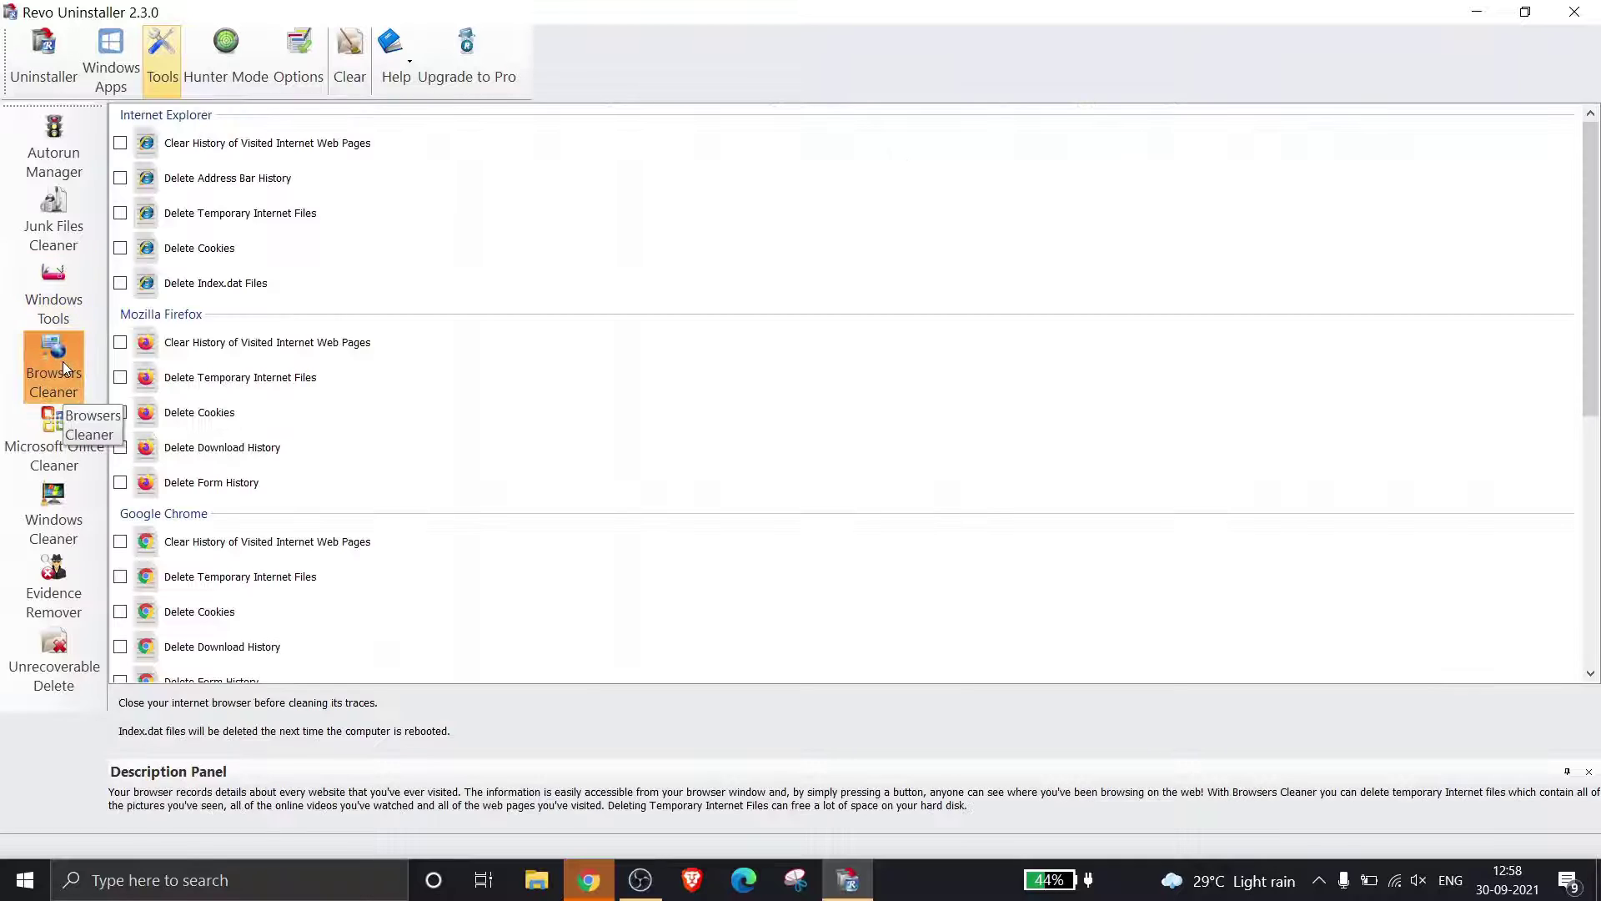
pyautogui.click(67, 429)
pyautogui.click(69, 509)
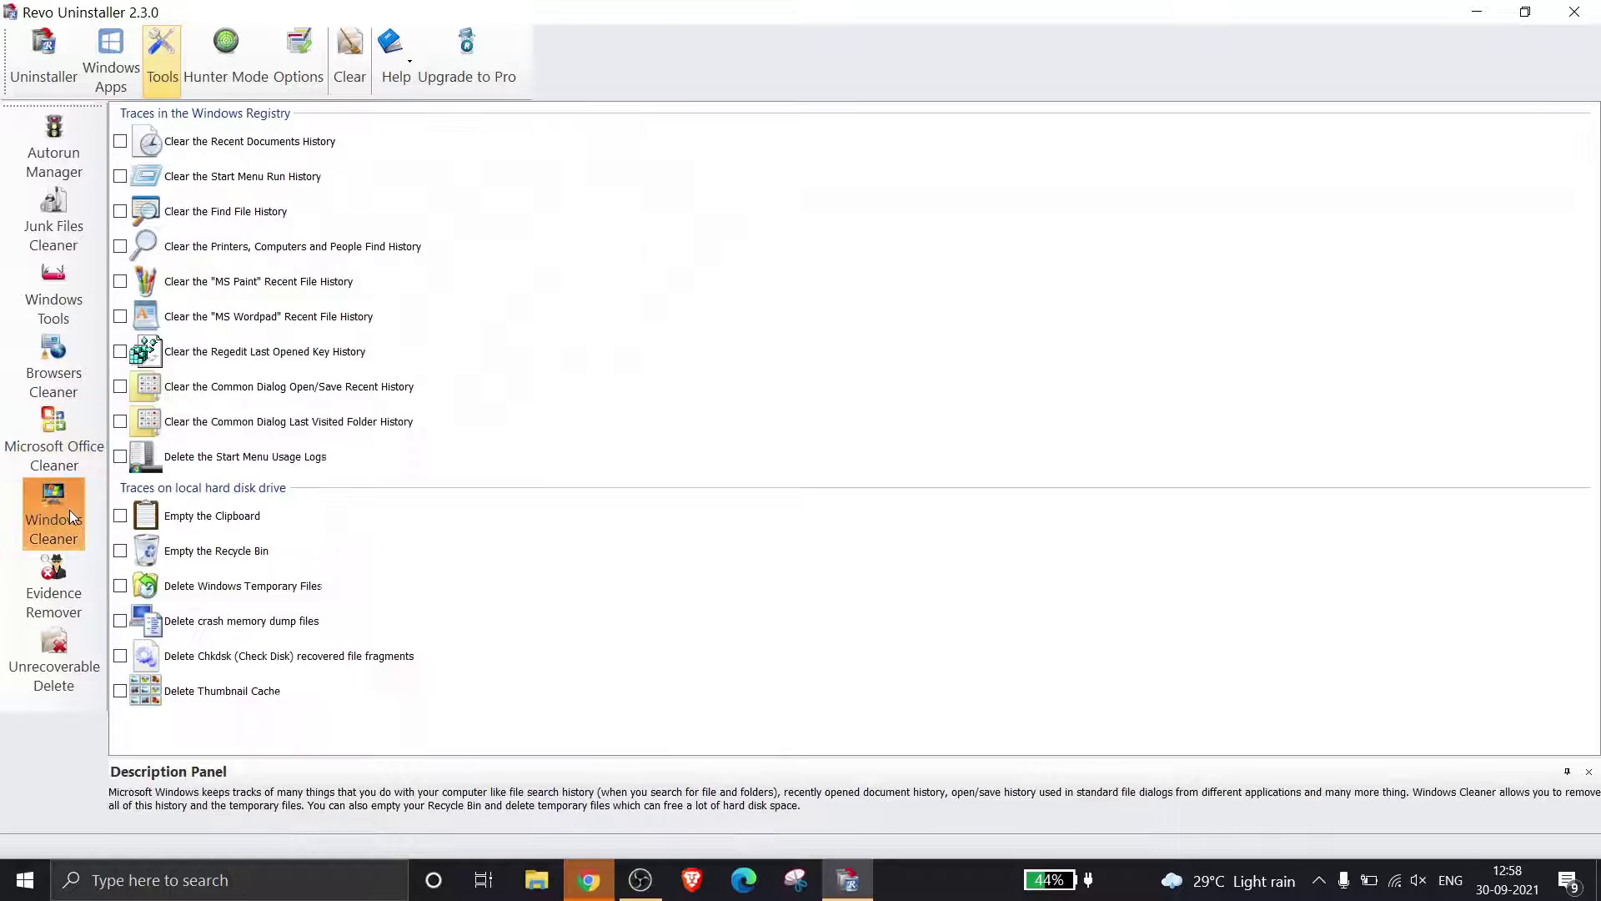
pyautogui.click(69, 574)
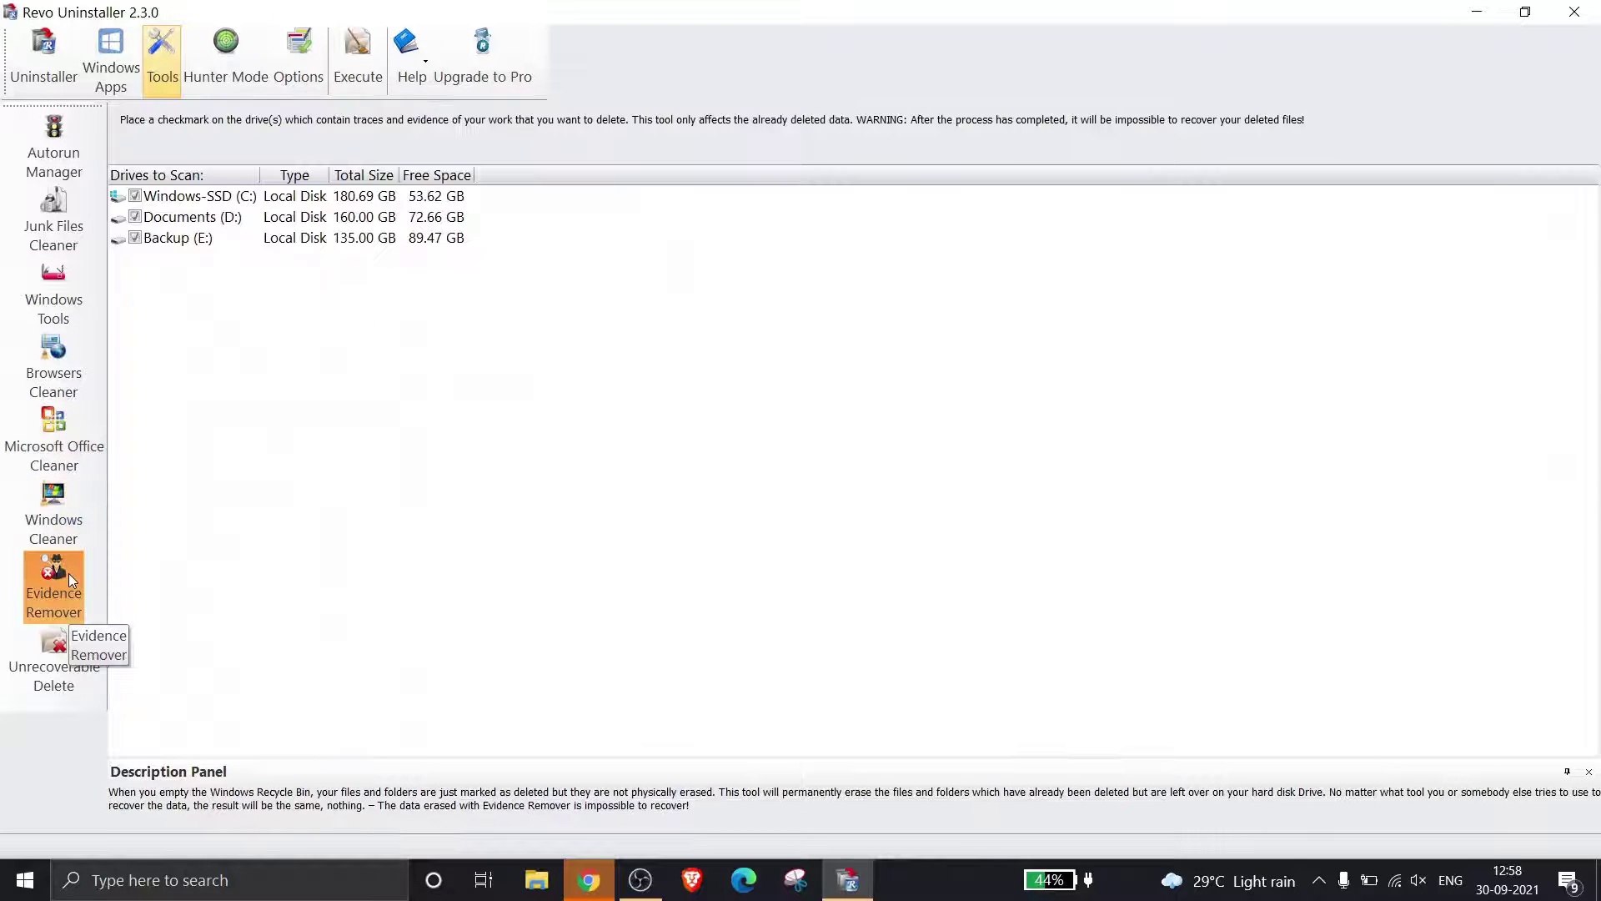
pyautogui.click(69, 637)
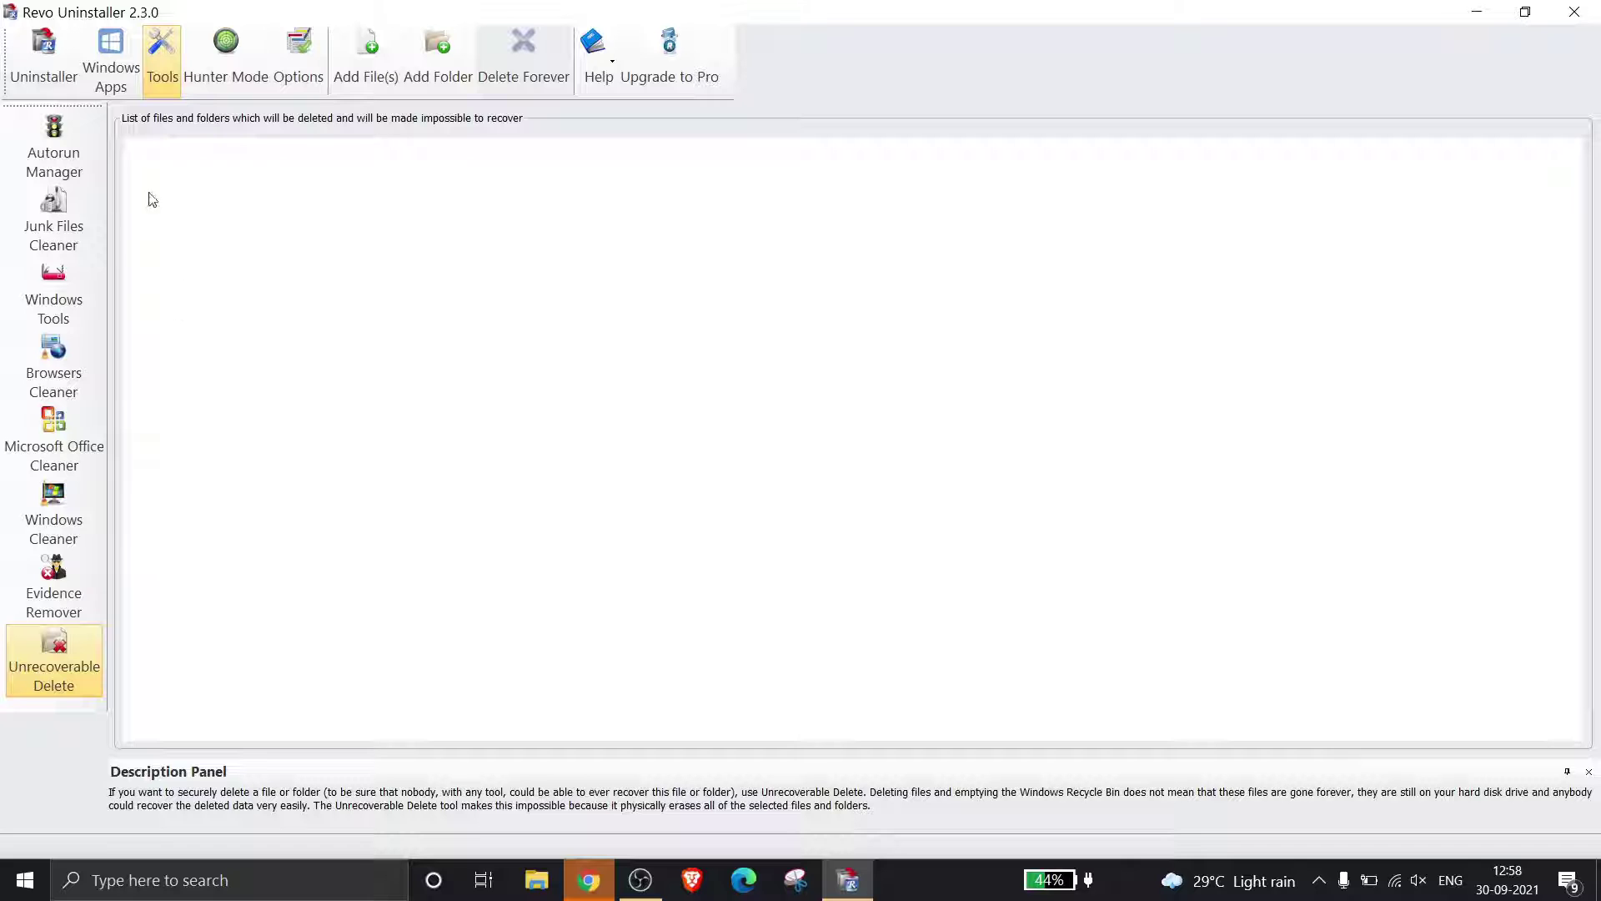
pyautogui.click(53, 64)
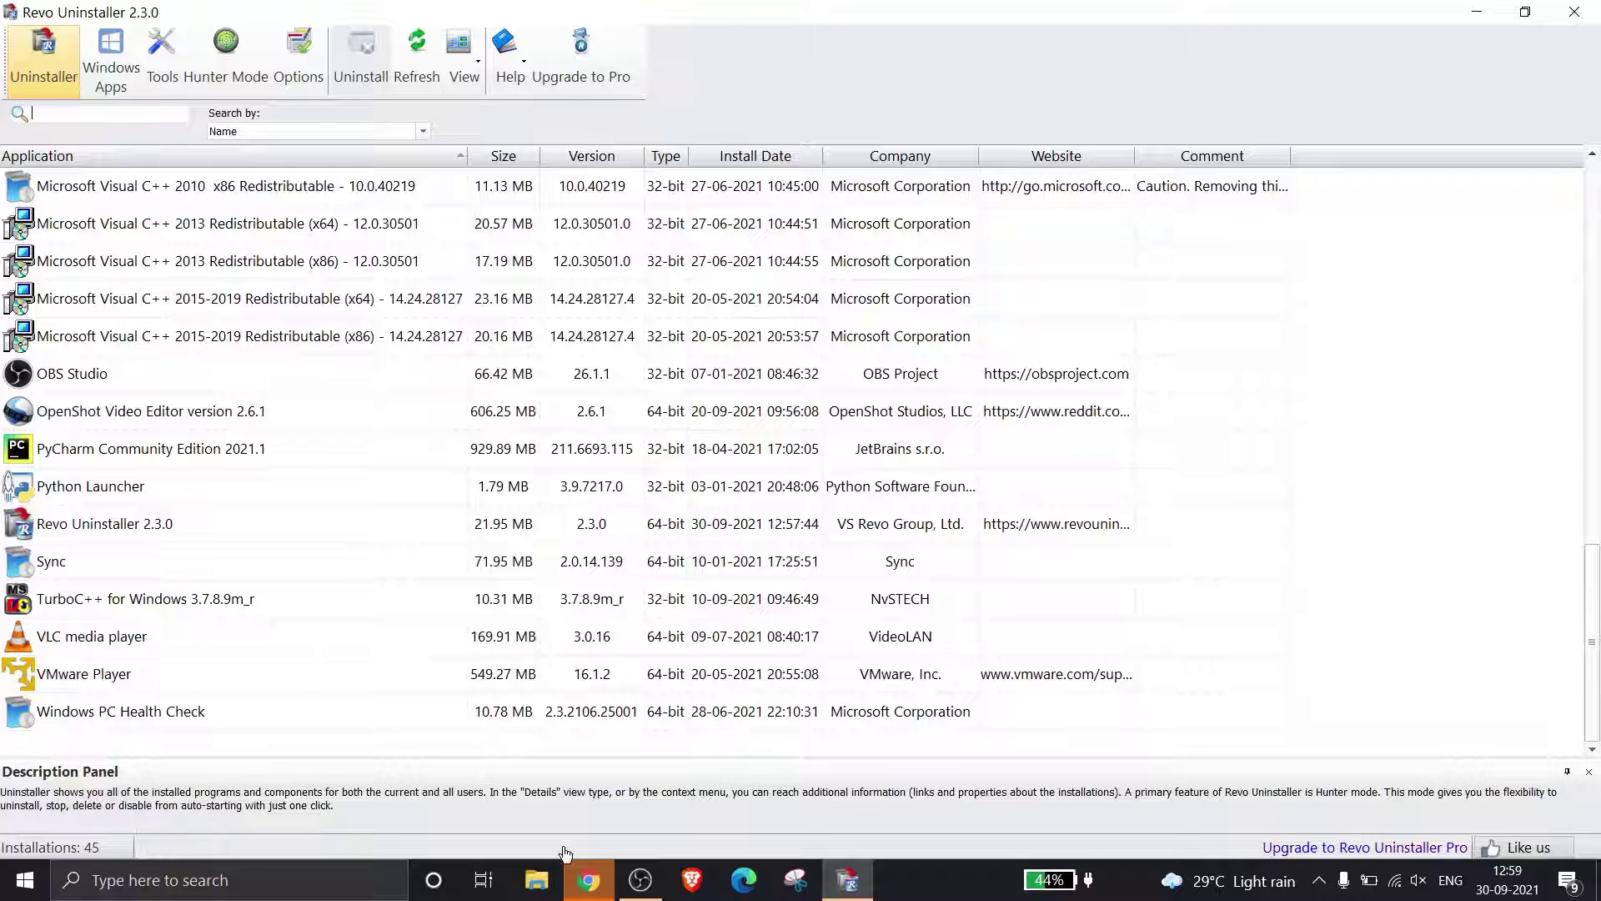
# Step: Show the SoftProb YouTube channel tab in Chrome, then minimize Chrome back to Revo Uninstaller
pyautogui.click(588, 880)
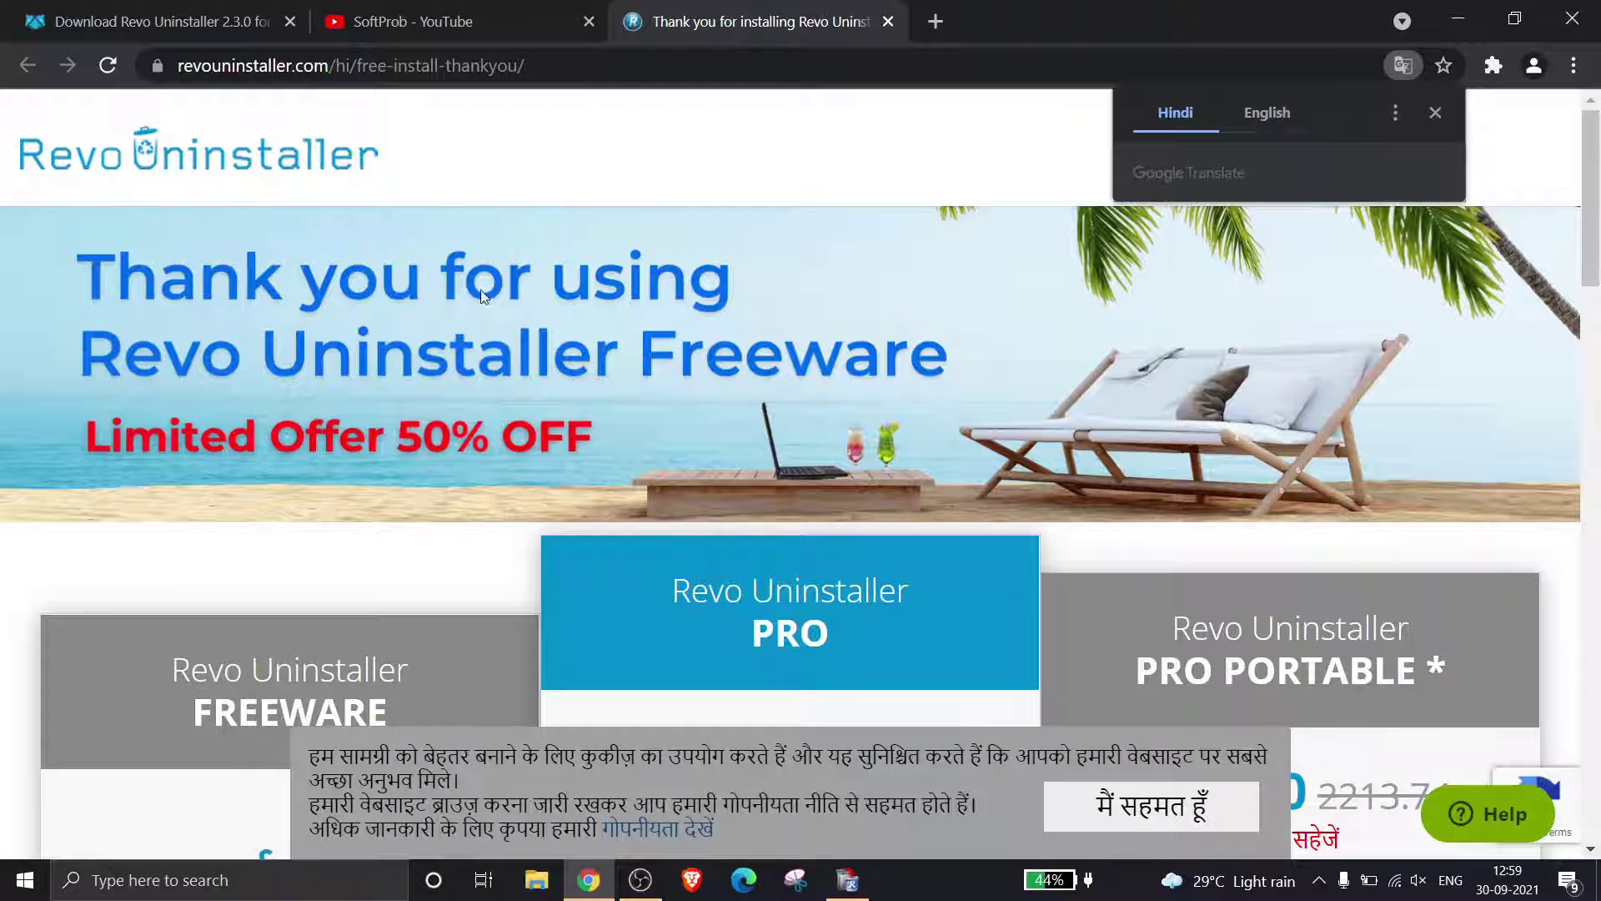
pyautogui.click(480, 18)
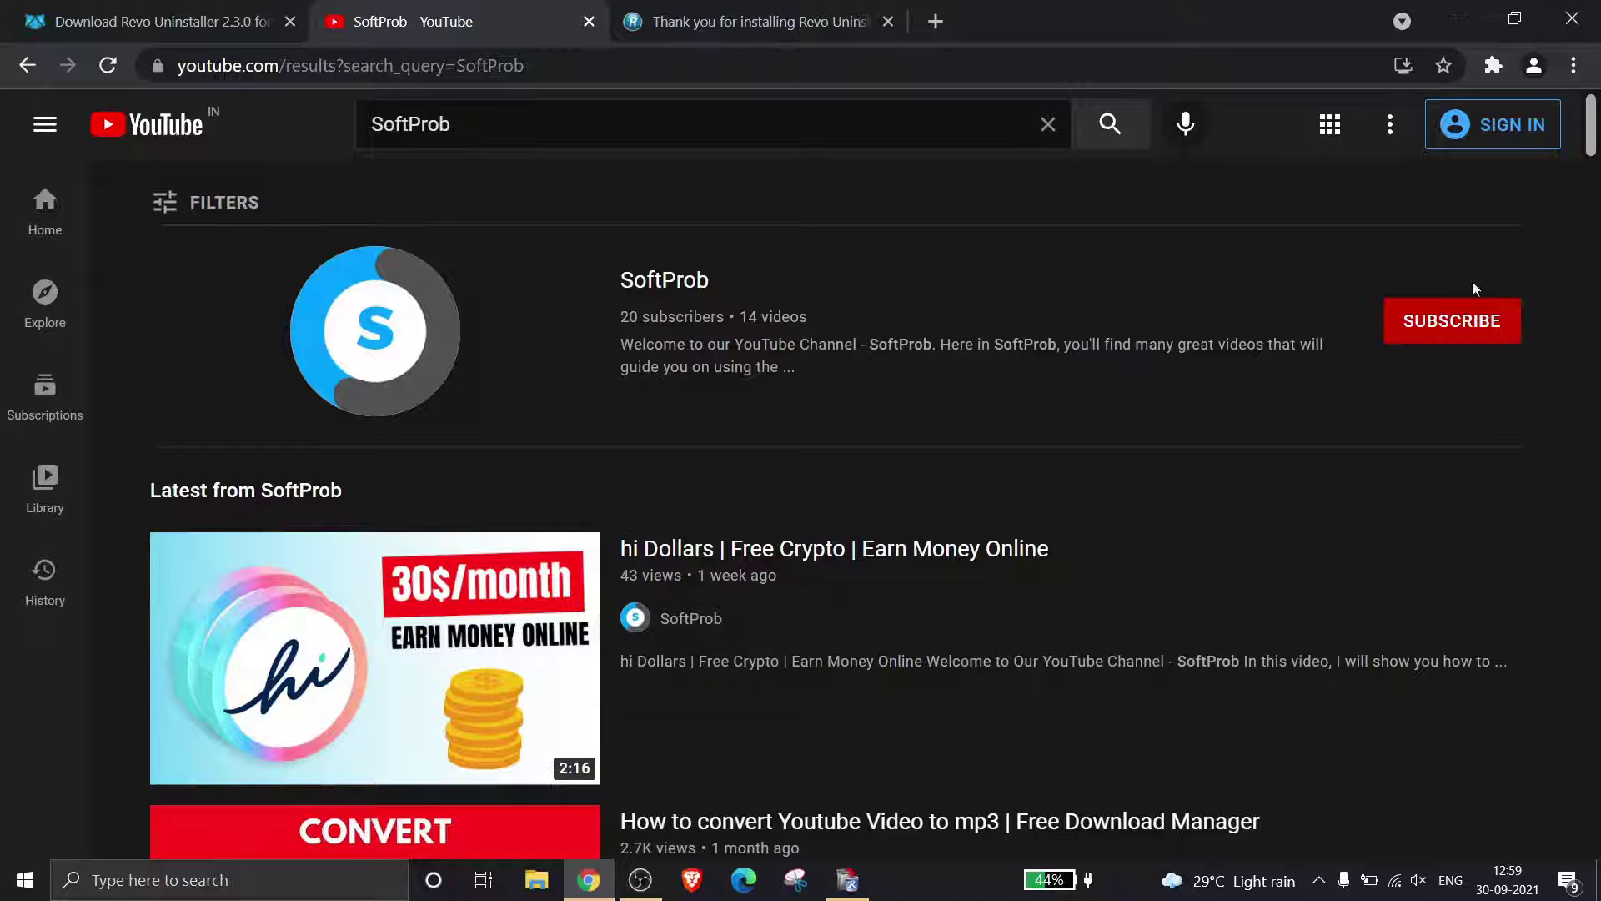
pyautogui.click(1462, 25)
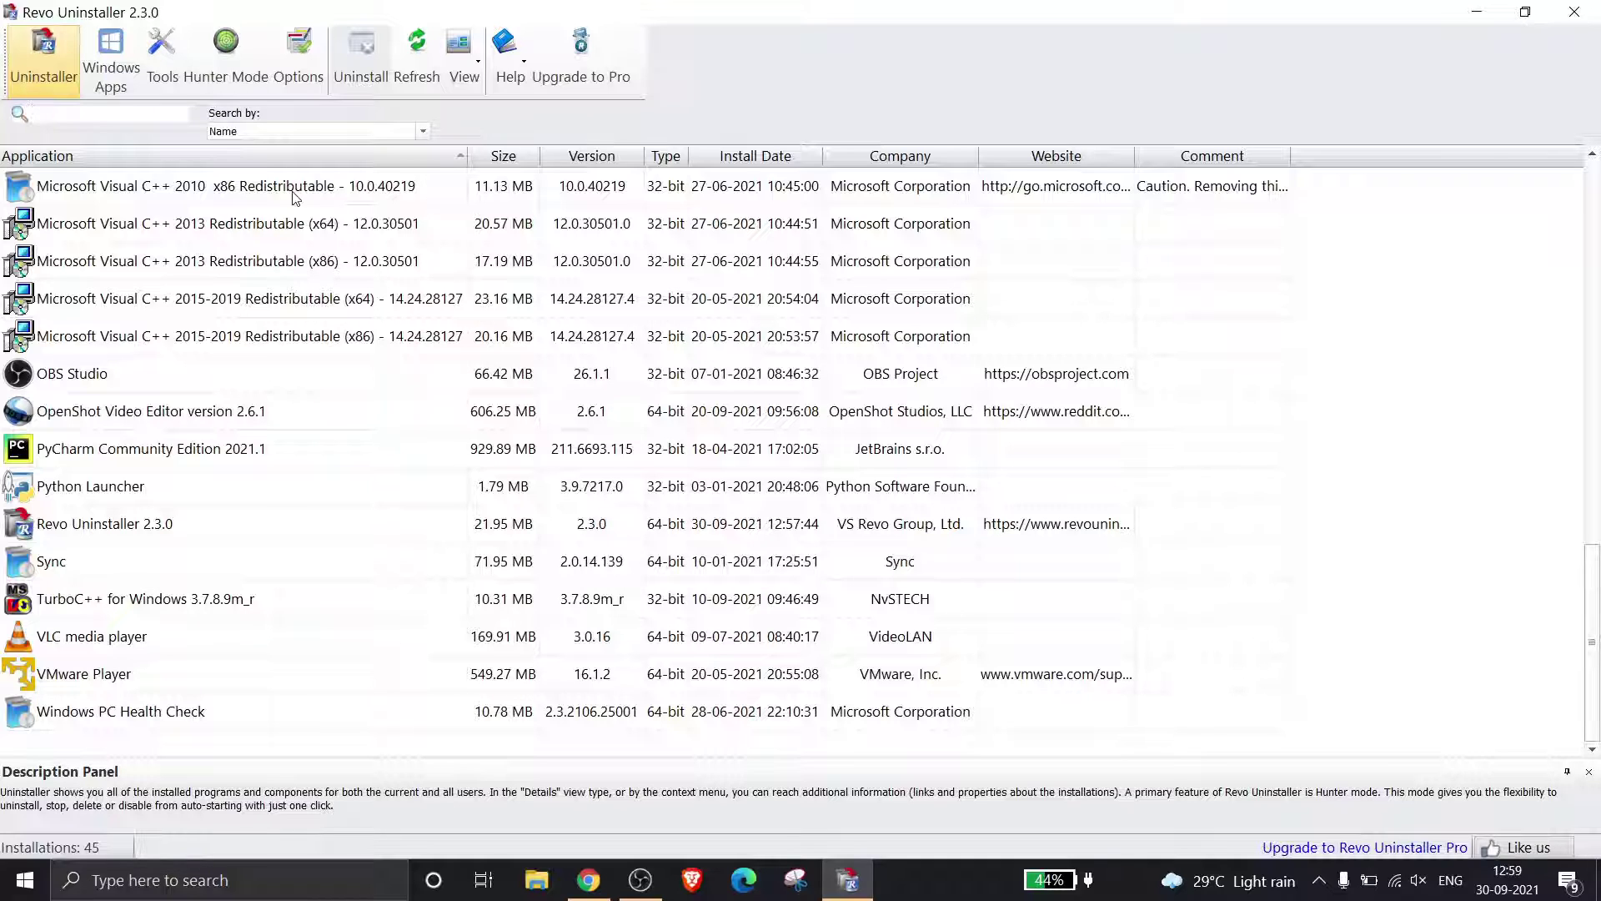
pyautogui.scroll(1, 294, 198)
pyautogui.scroll(3, 294, 198)
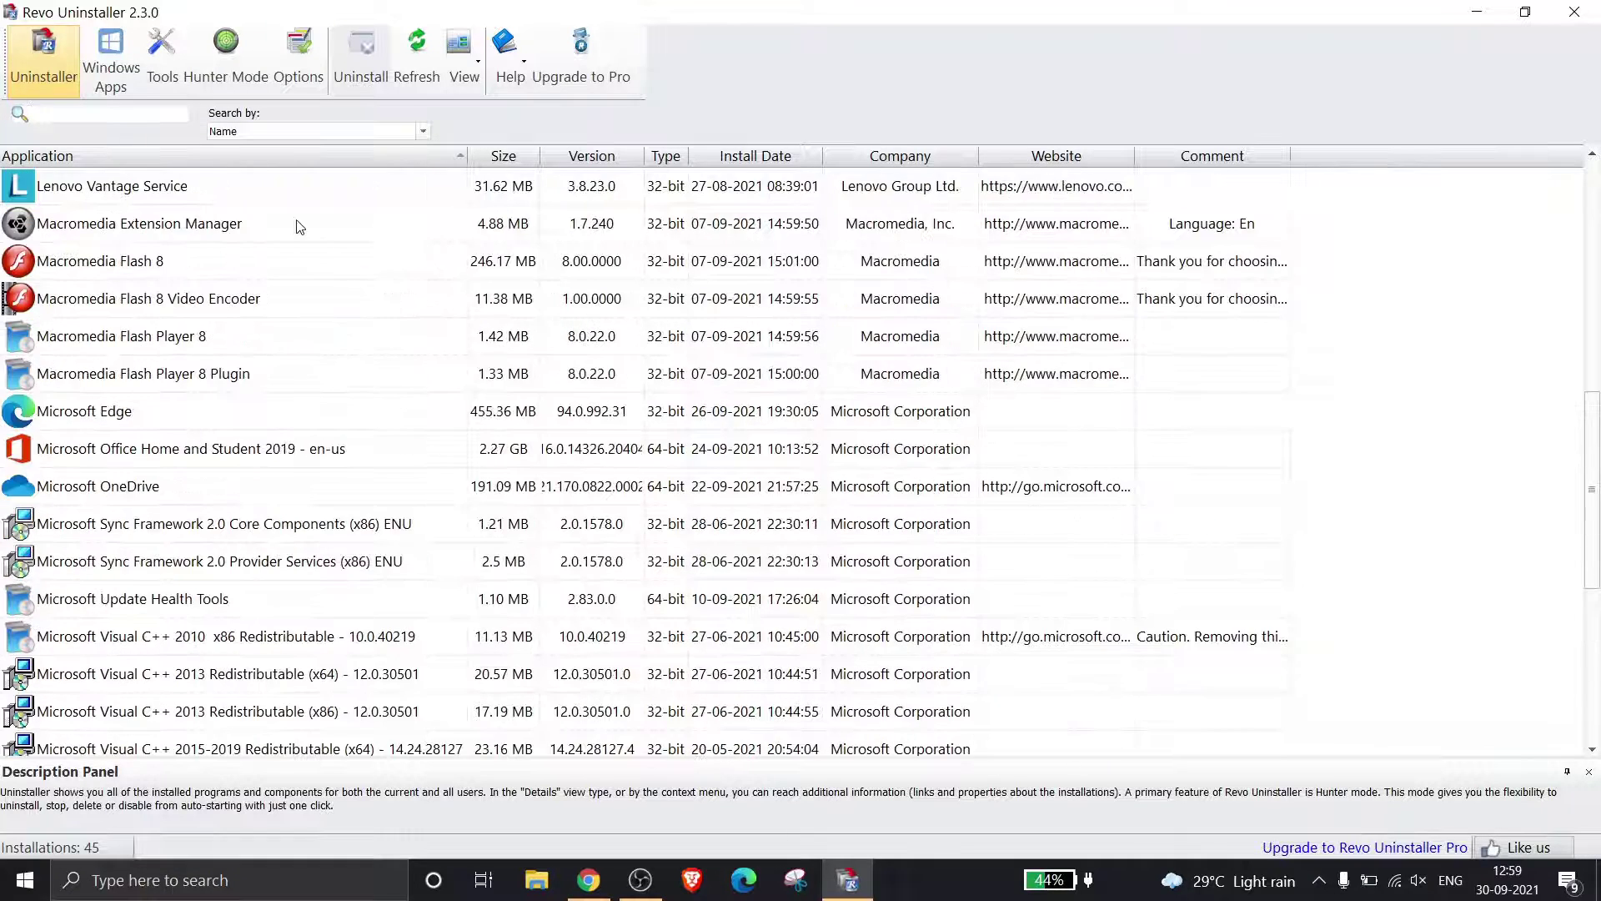
pyautogui.scroll(4, 297, 226)
pyautogui.scroll(3, 298, 225)
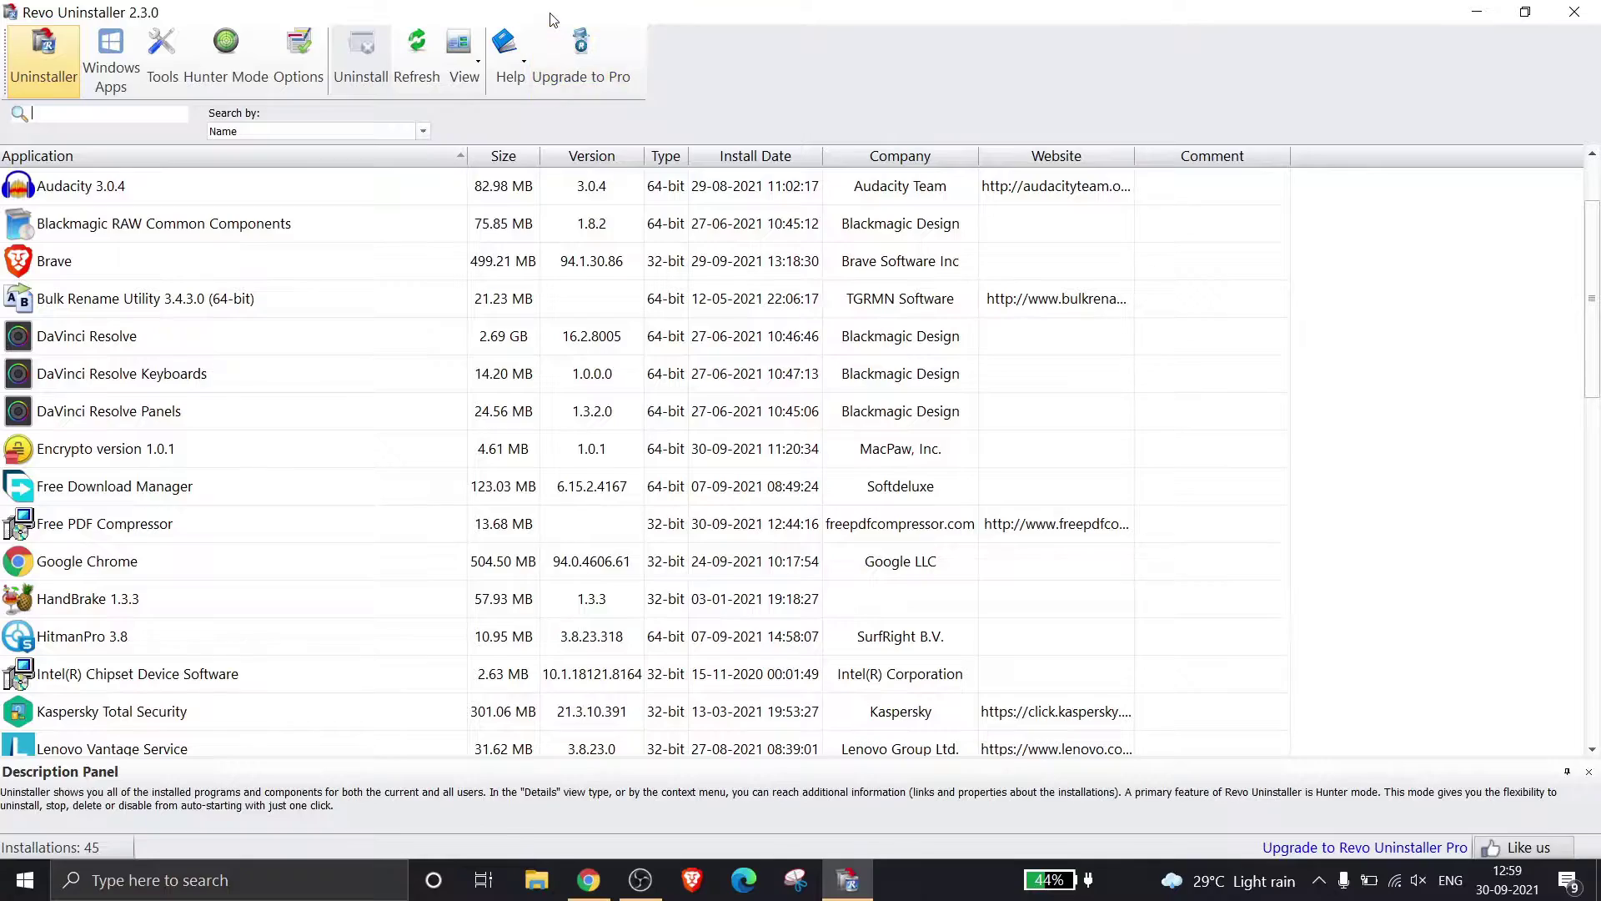
# Step: Point out the desktop shortcut, filter programs by 'Free', select Free PDF Compressor and maximize
pyautogui.moveTo(548, 20); pyautogui.dragTo(1016, 131)
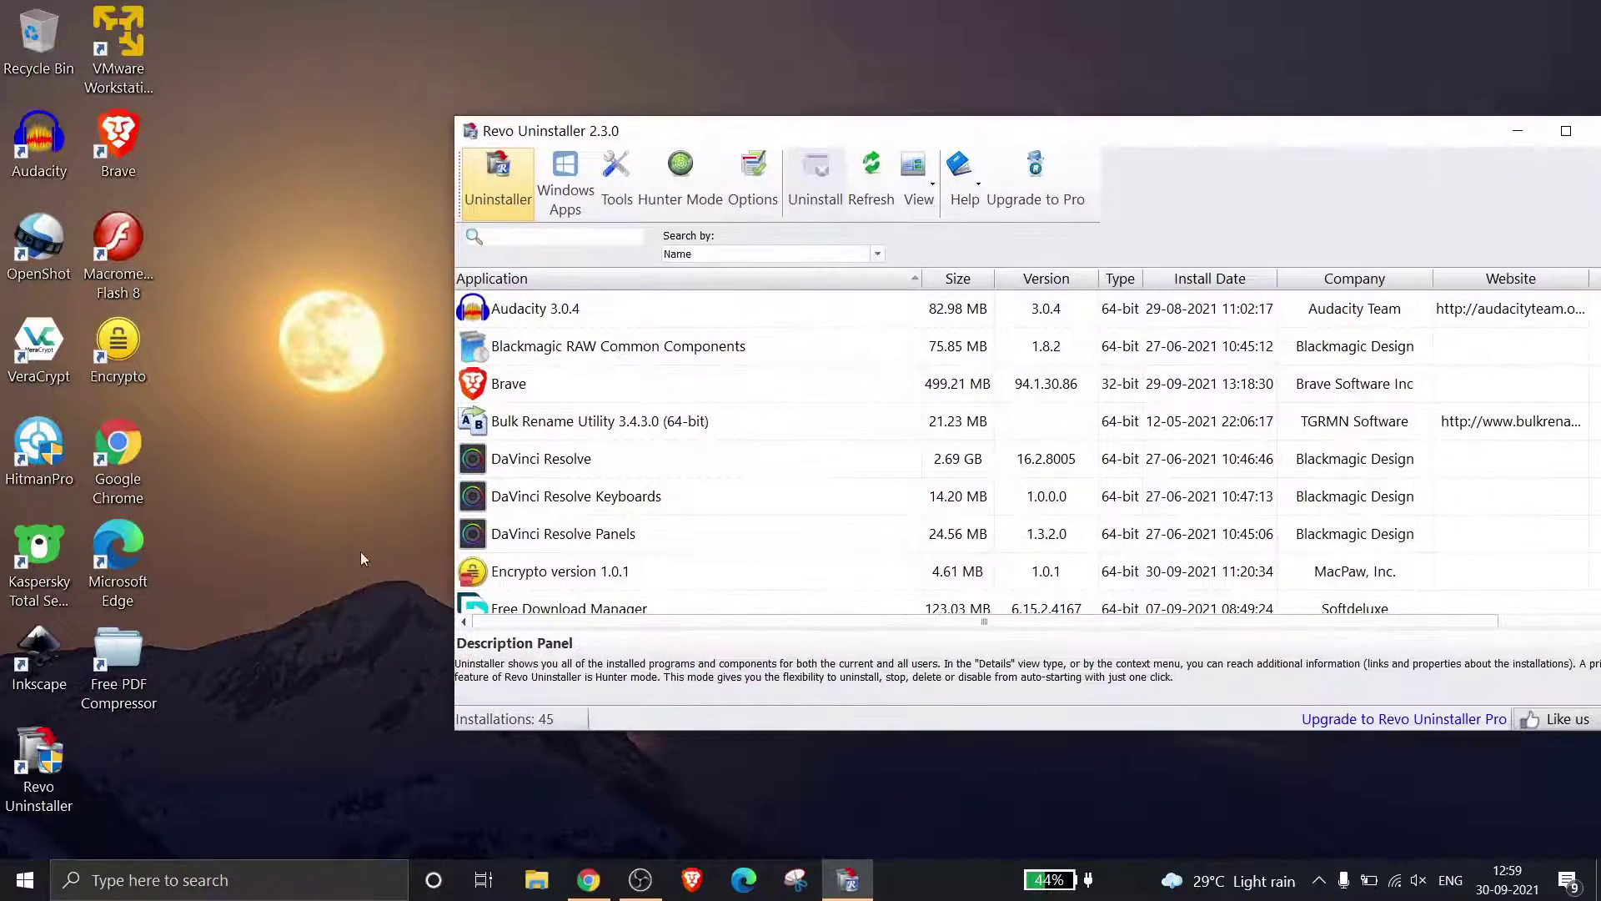
pyautogui.click(119, 676)
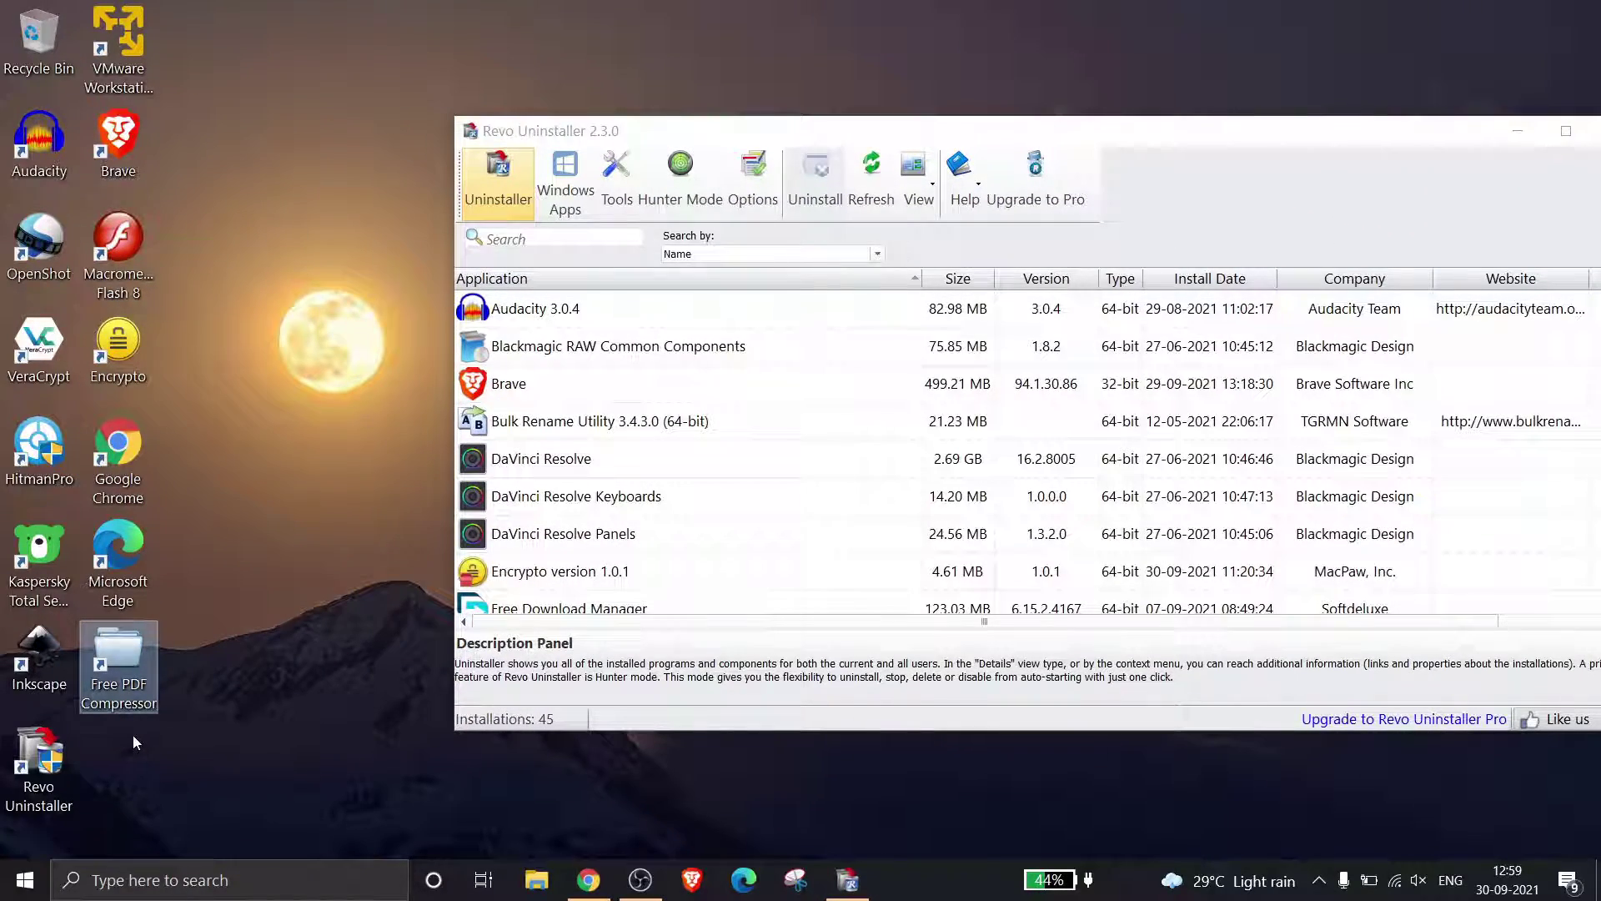
pyautogui.click(554, 241)
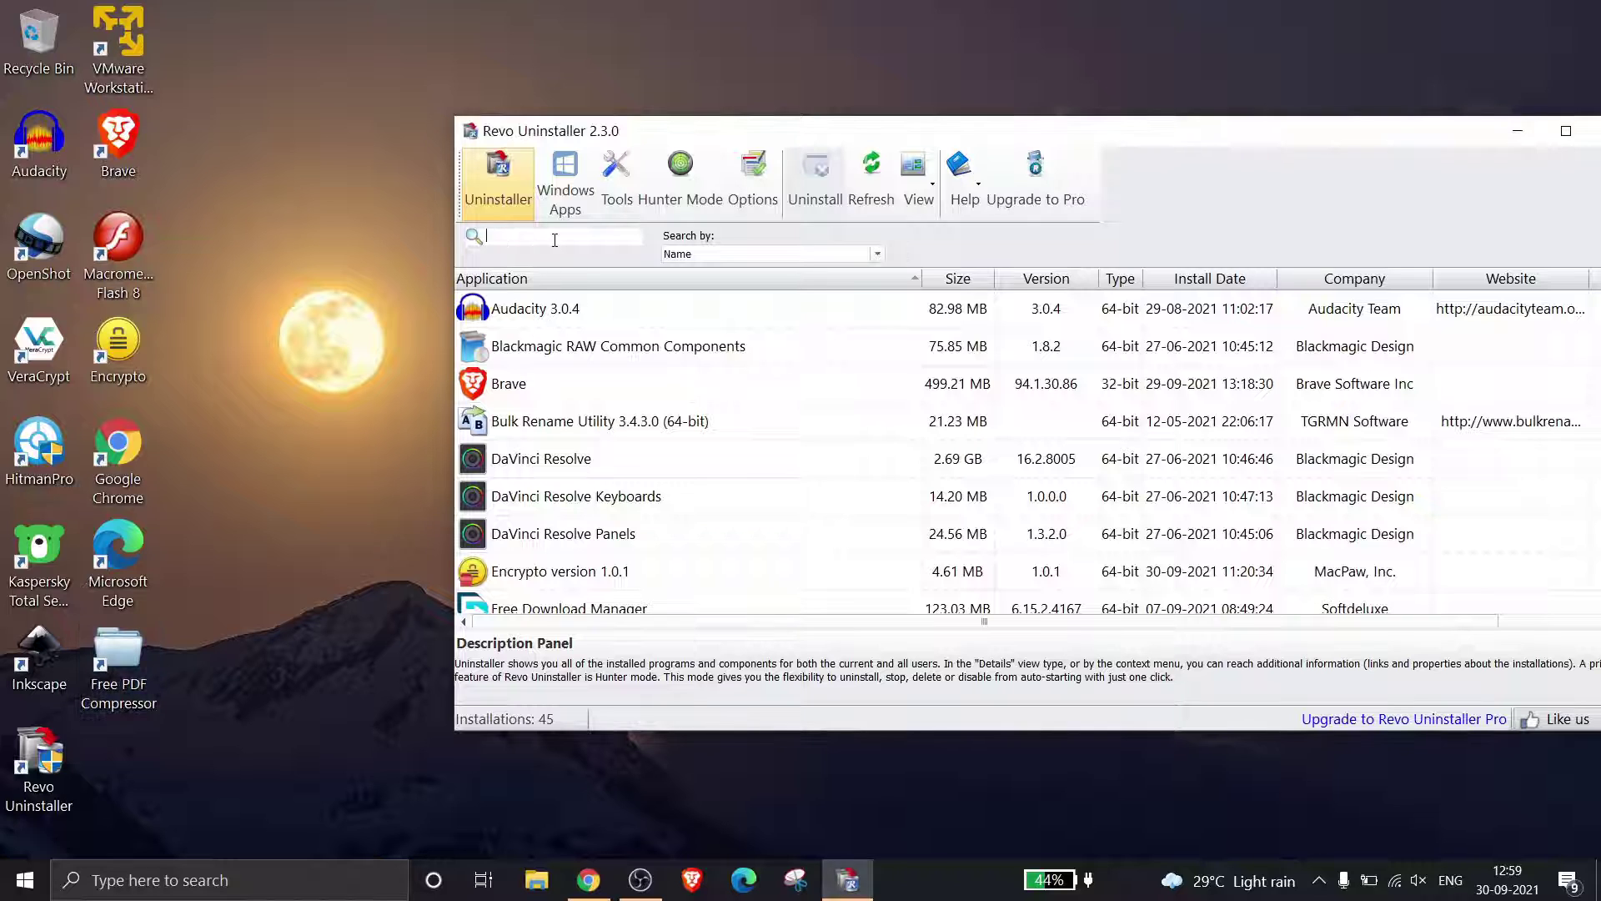
pyautogui.write('Free')
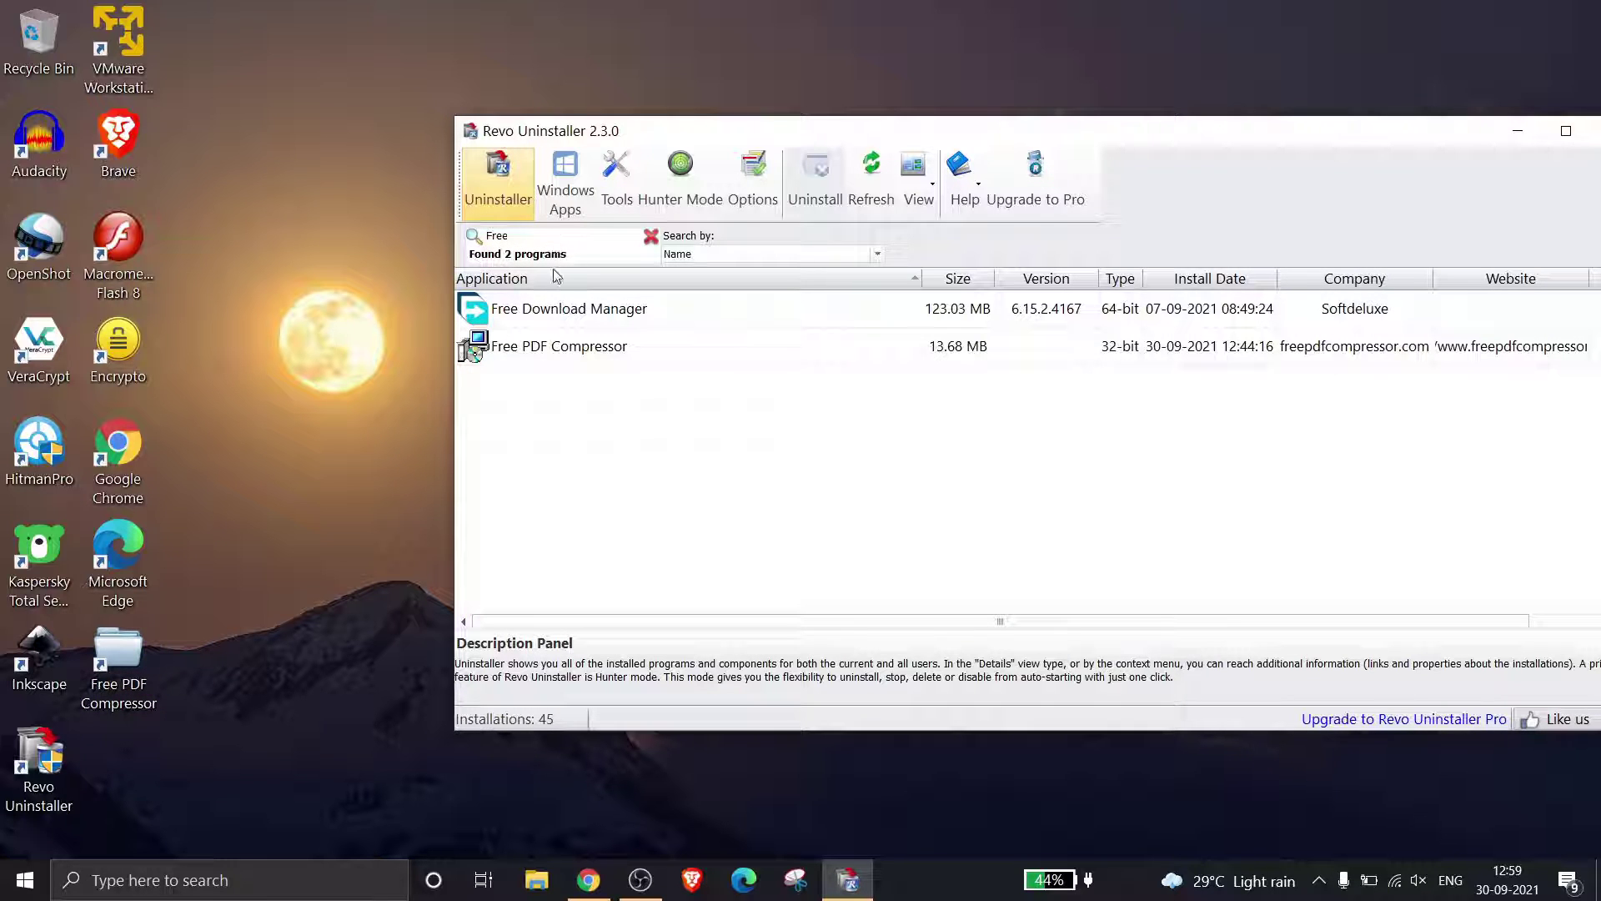
pyautogui.click(522, 351)
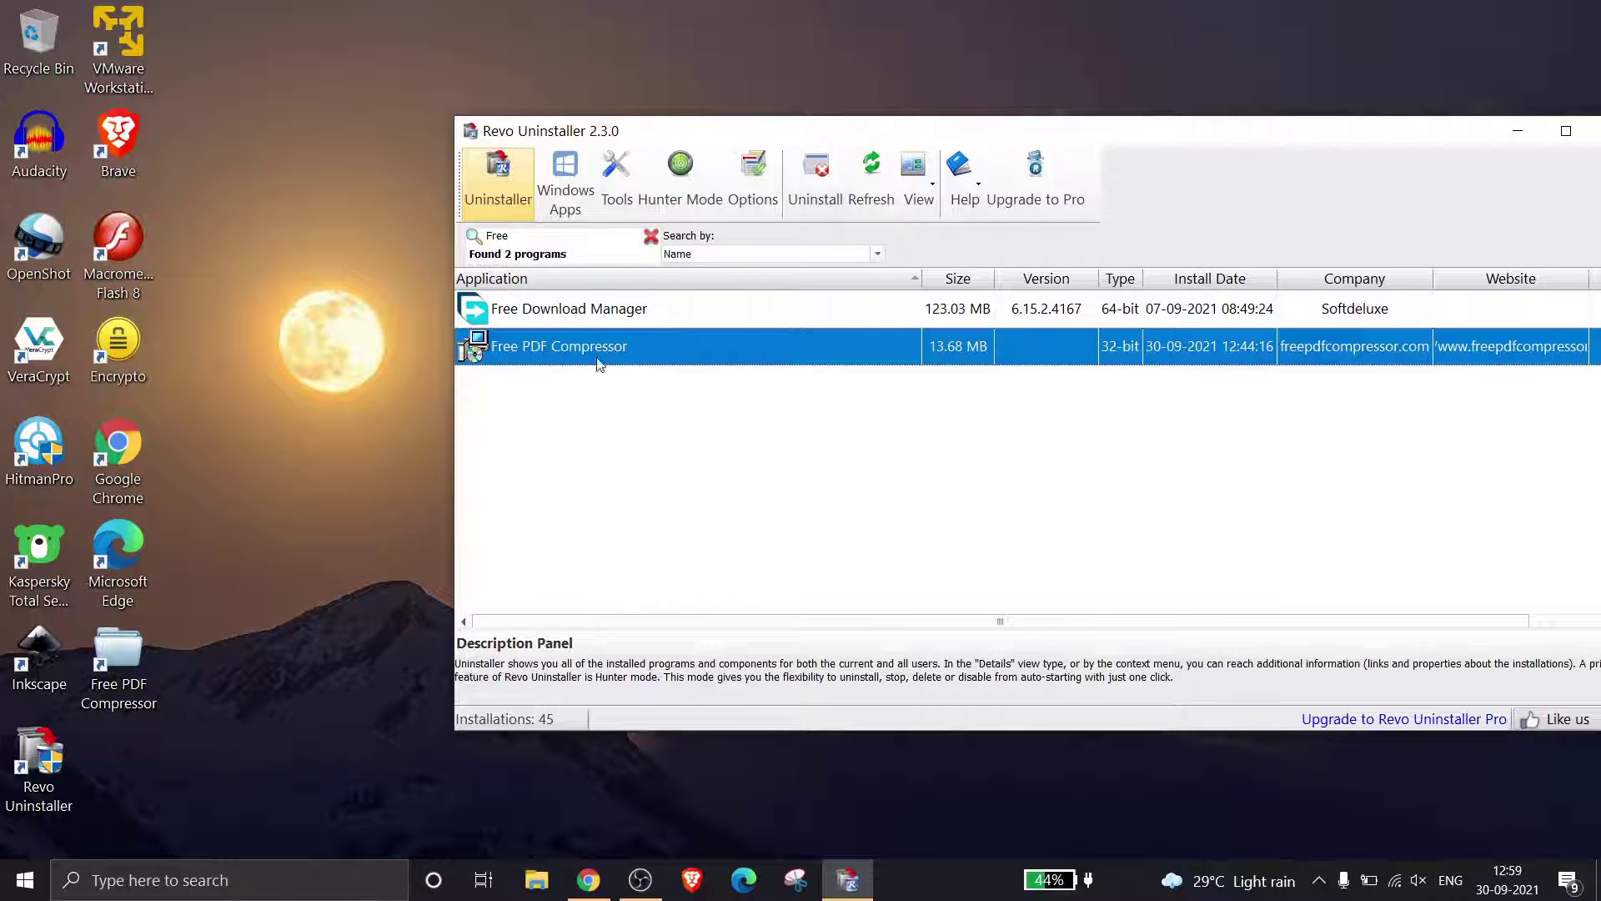
pyautogui.click(1565, 131)
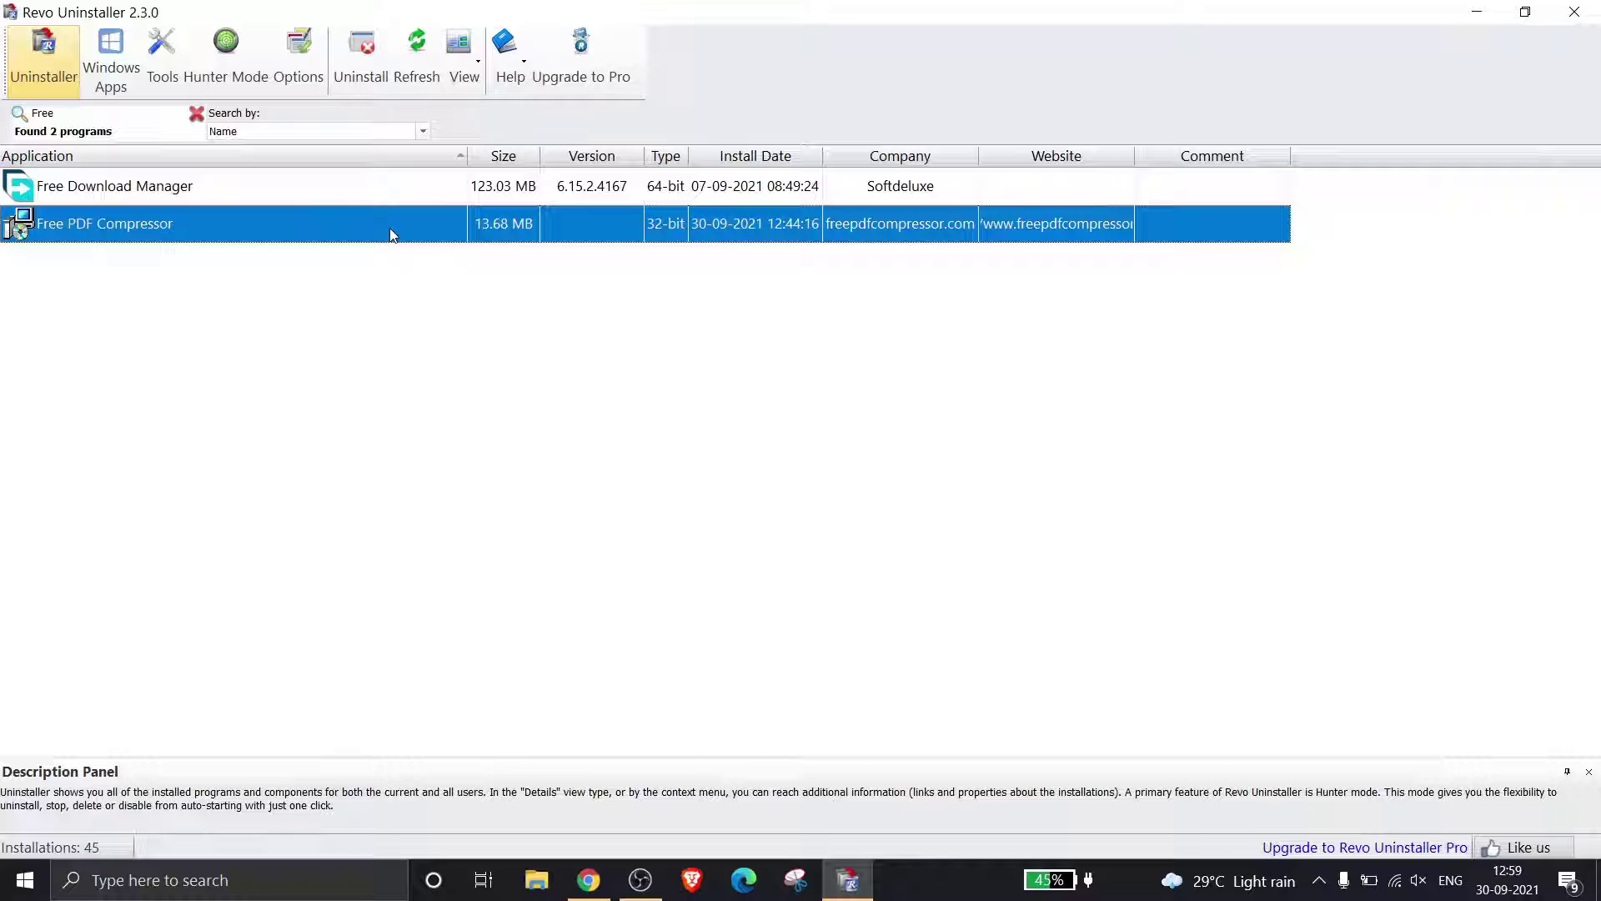
pyautogui.rightClick(391, 234)
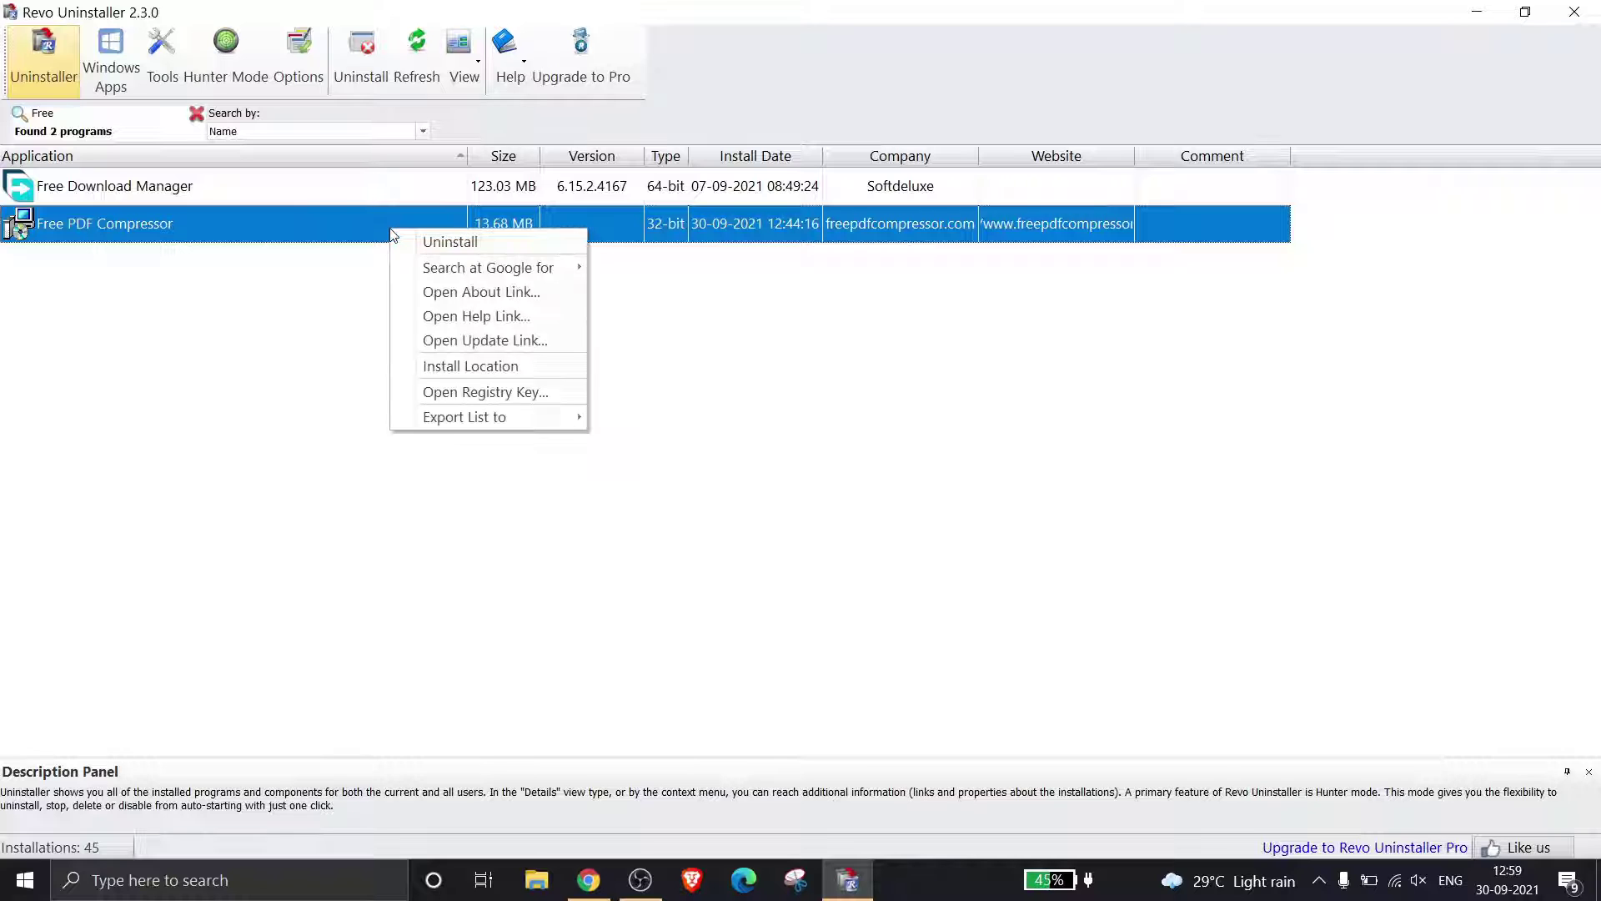
# Step: Uninstall Free PDF Compressor without a System Restore Point and acknowledge the successful removal
pyautogui.click(486, 245)
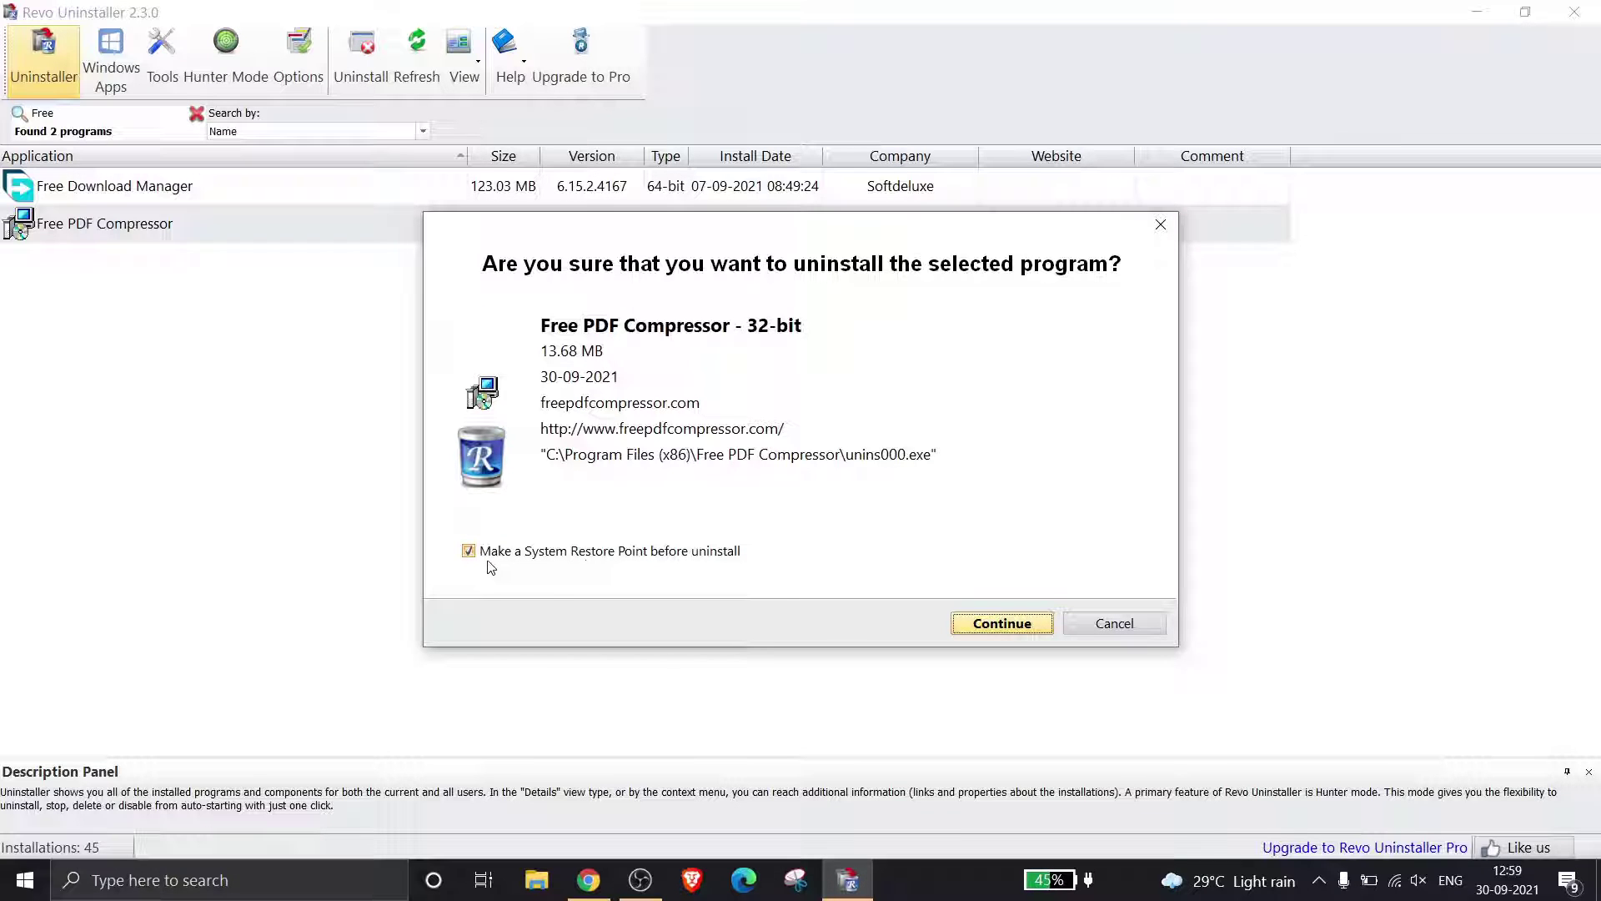
pyautogui.click(469, 552)
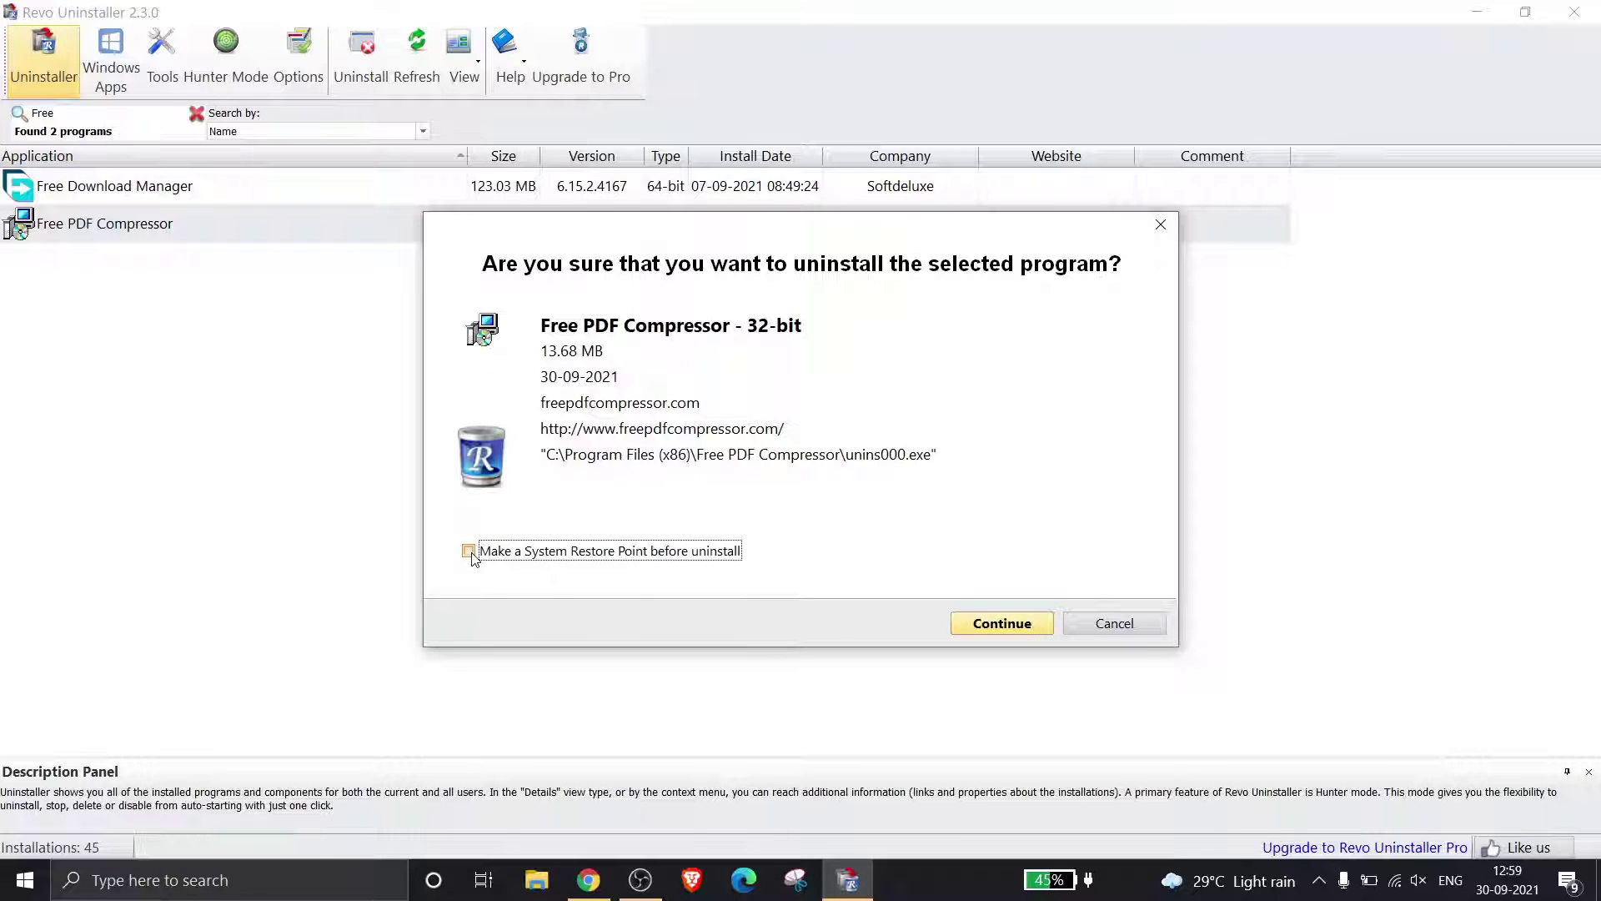
pyautogui.click(1002, 623)
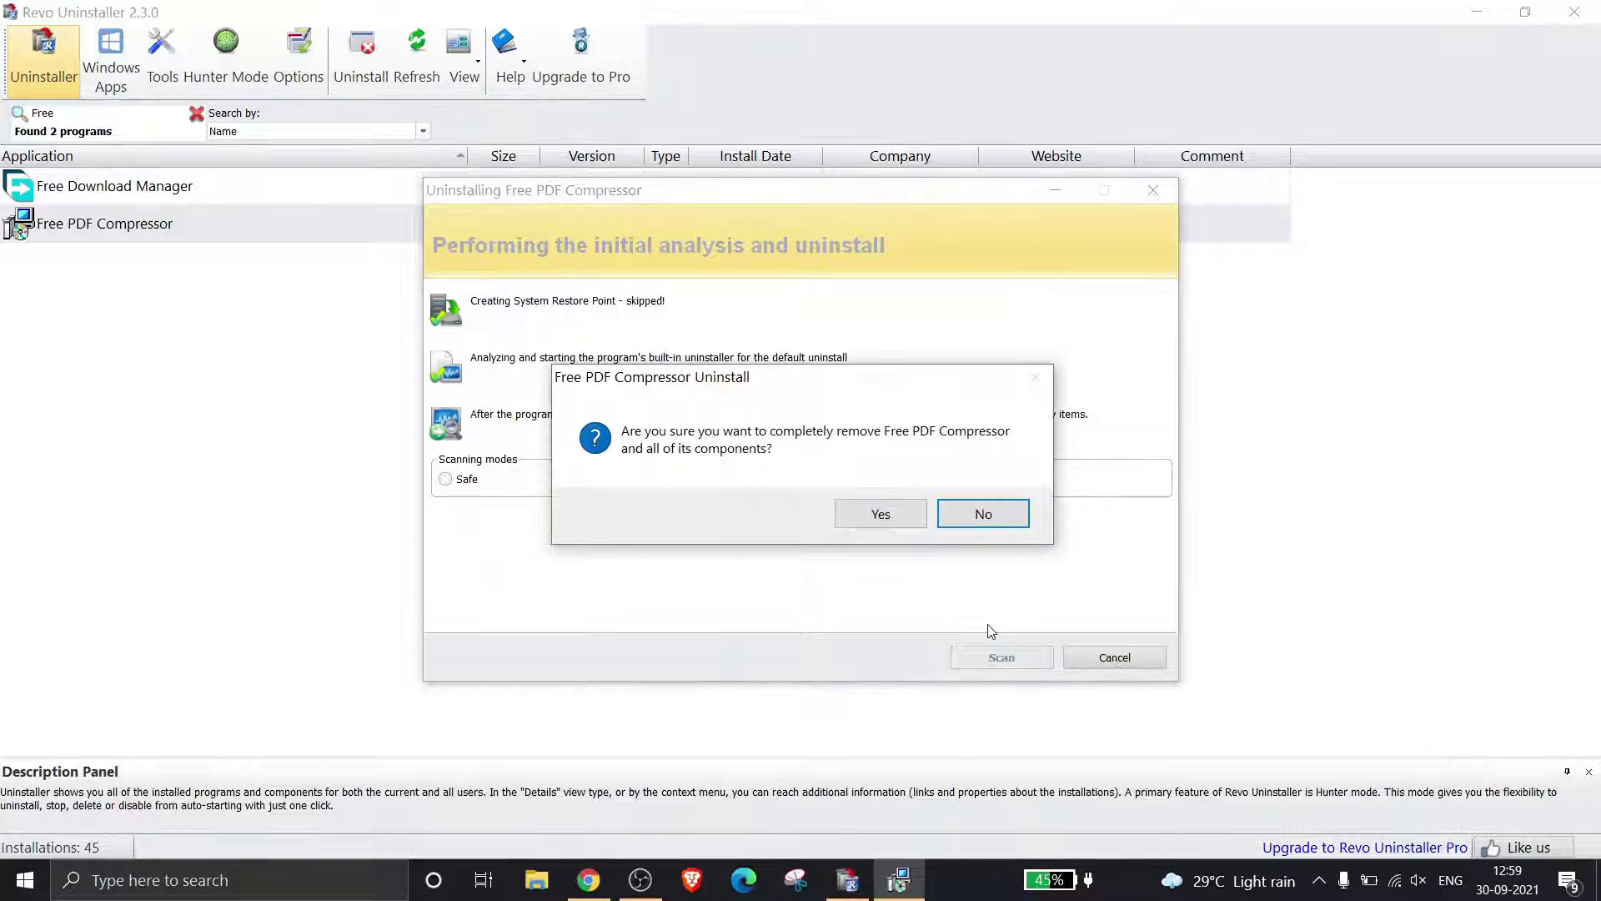
pyautogui.click(883, 518)
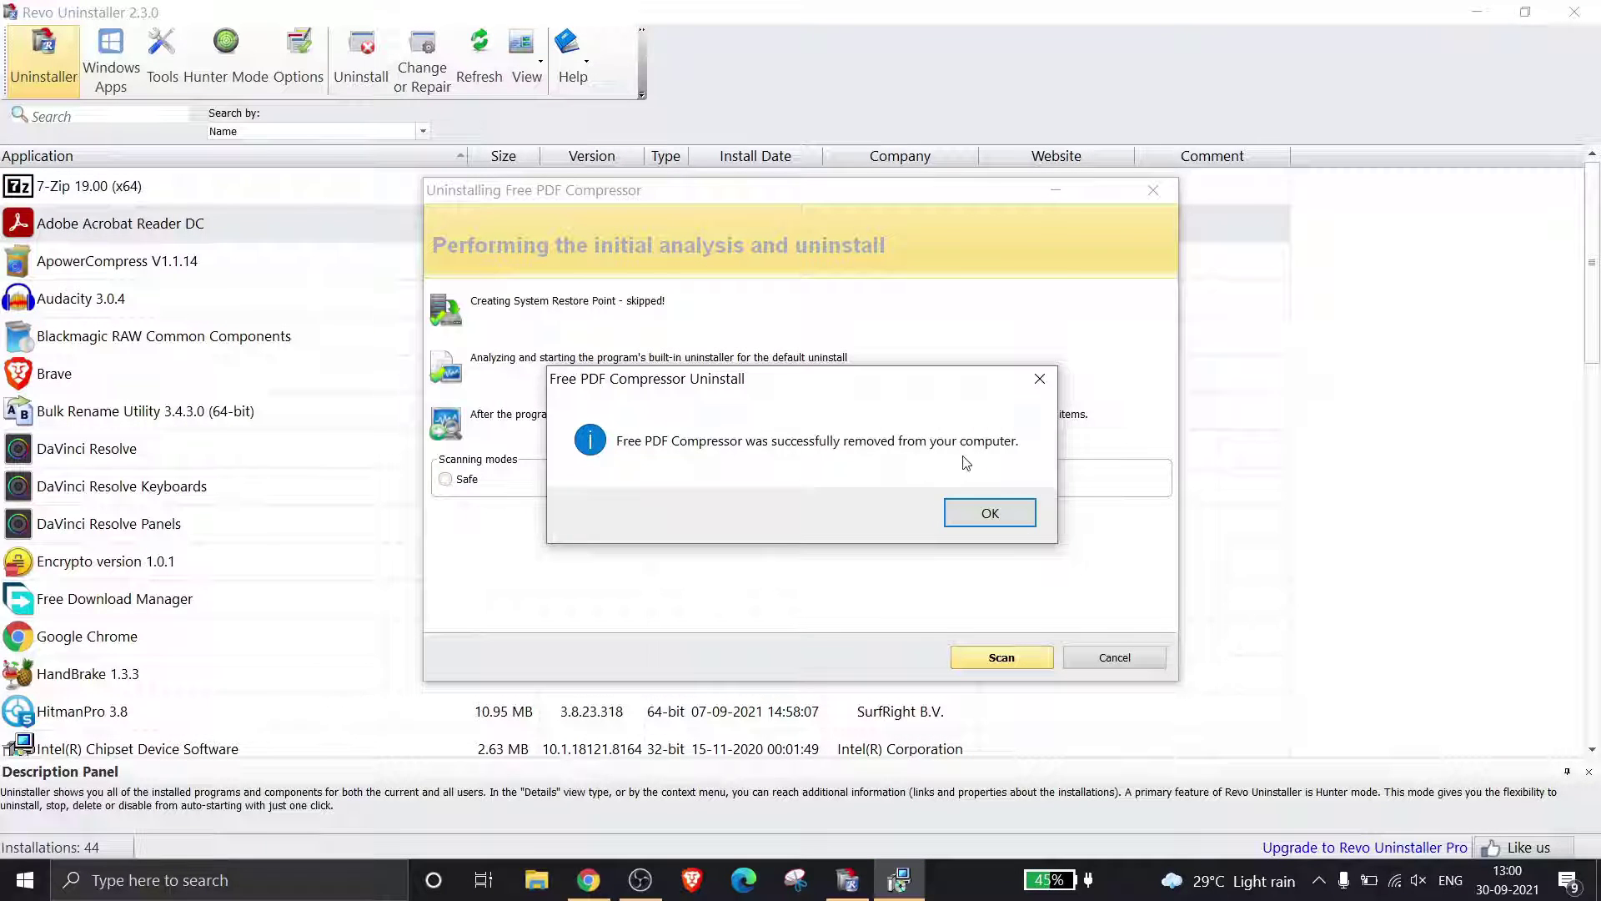
pyautogui.click(990, 515)
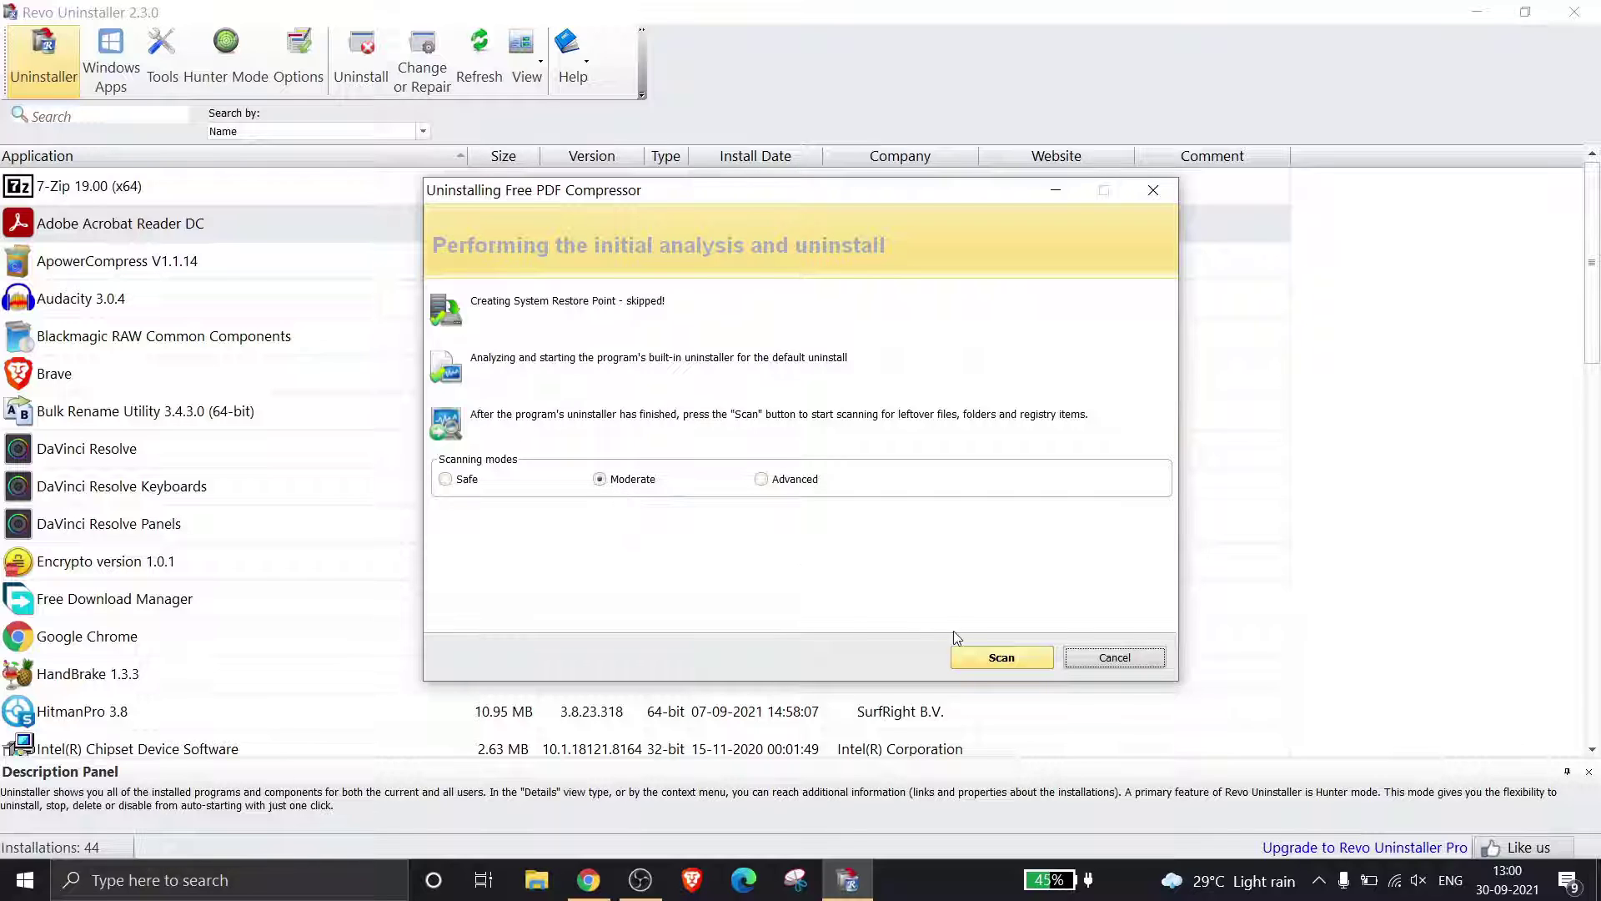
# Step: Scan for Free PDF Compressor leftovers, then select and delete all leftover registry items
pyautogui.click(1001, 657)
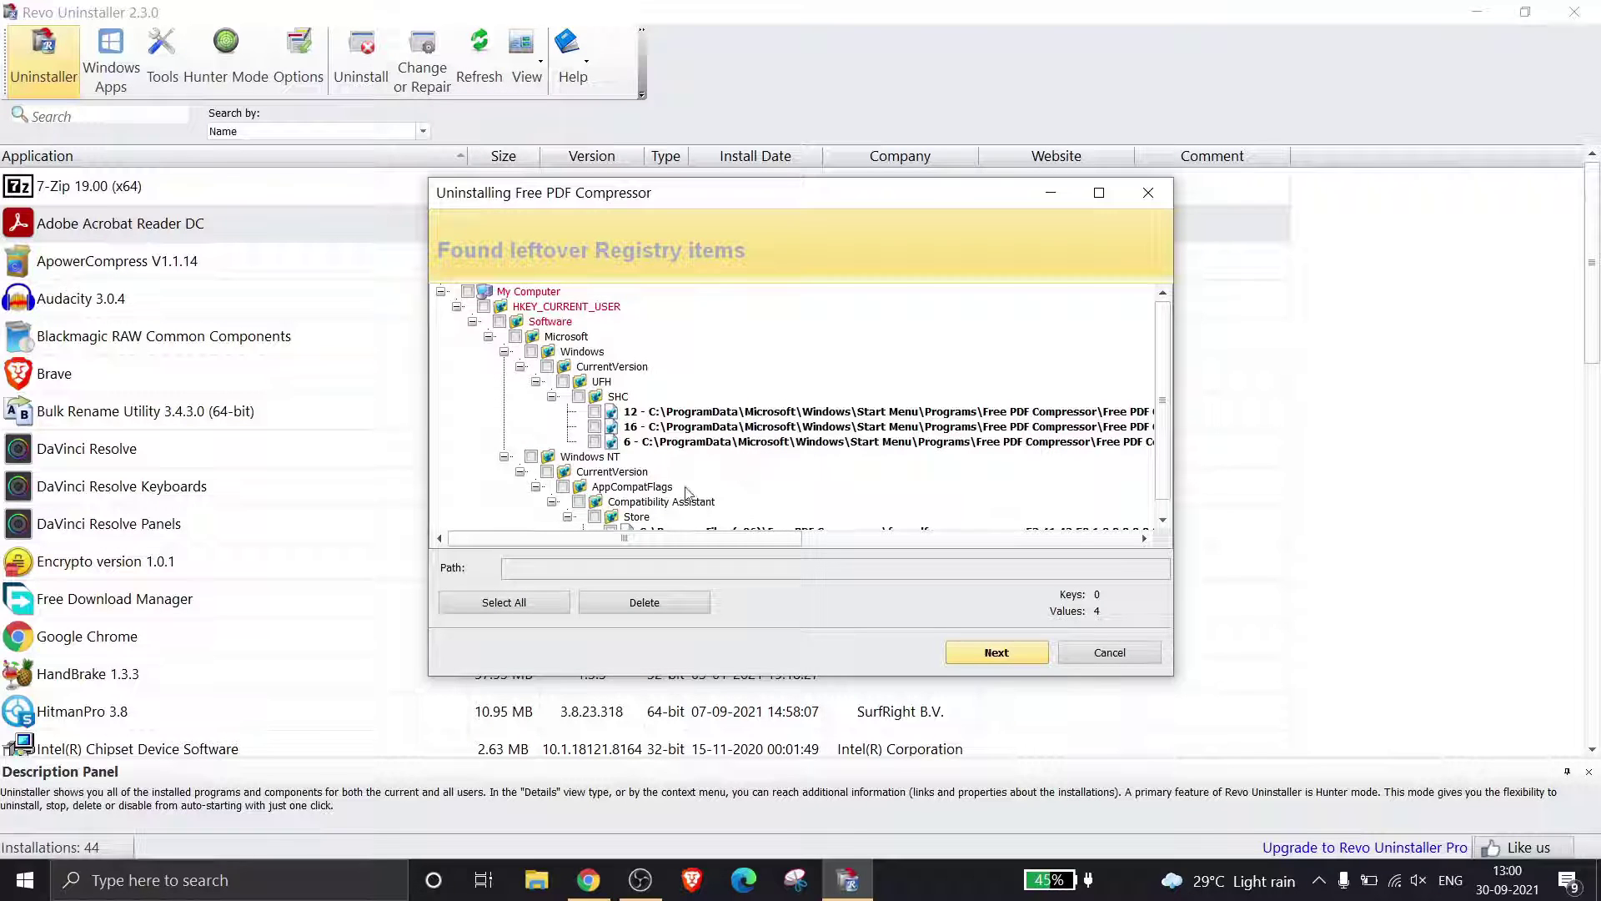
pyautogui.click(506, 607)
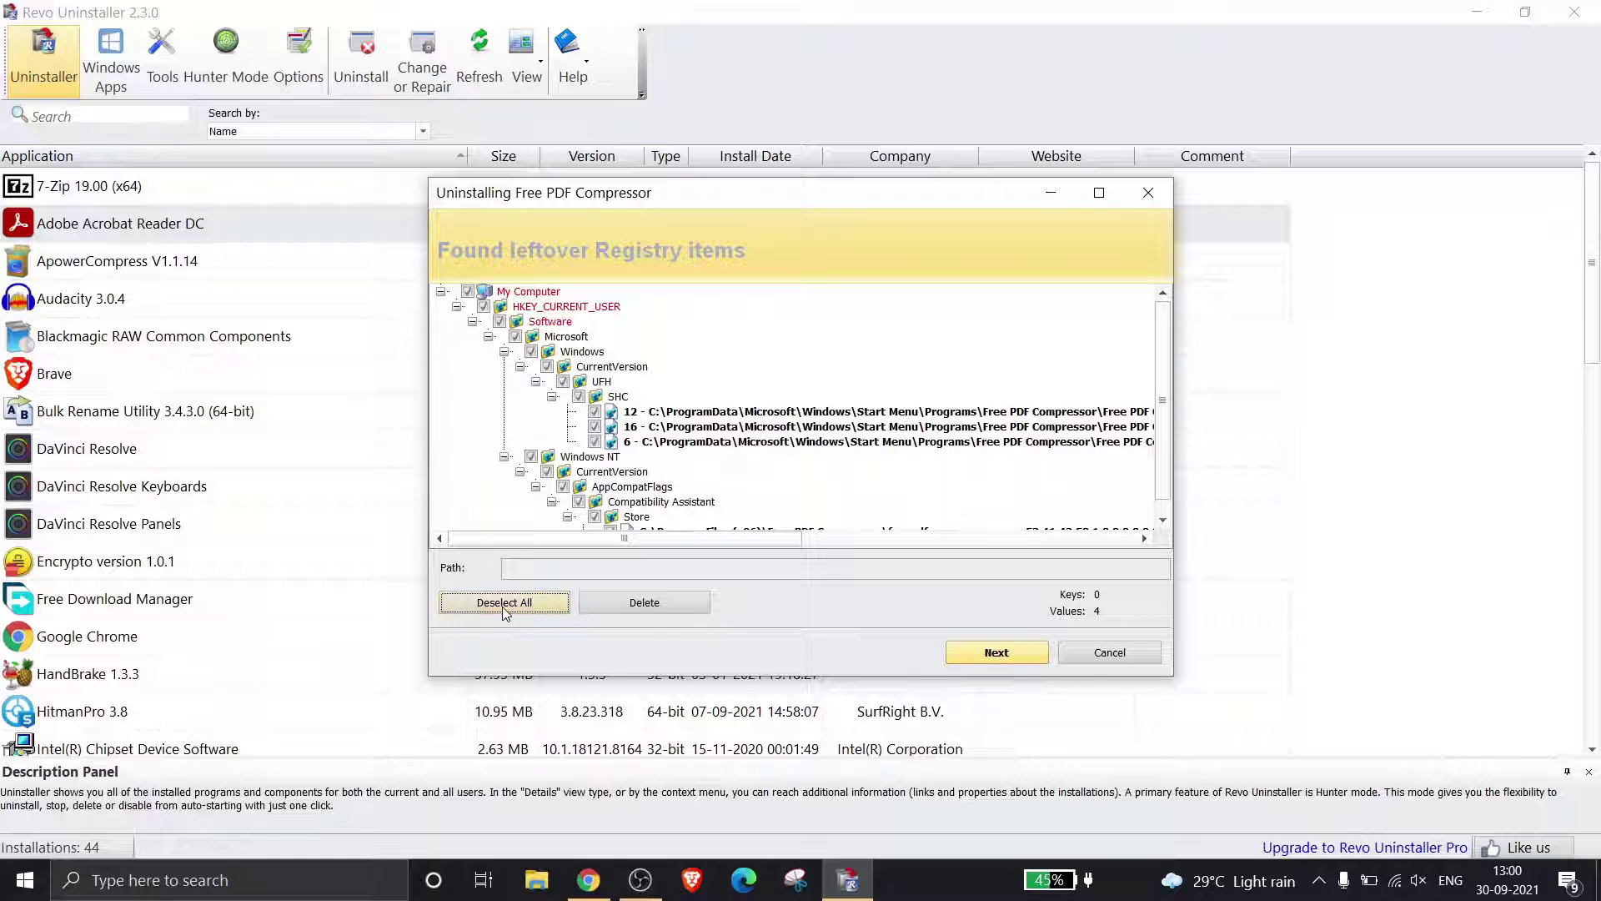
pyautogui.click(643, 603)
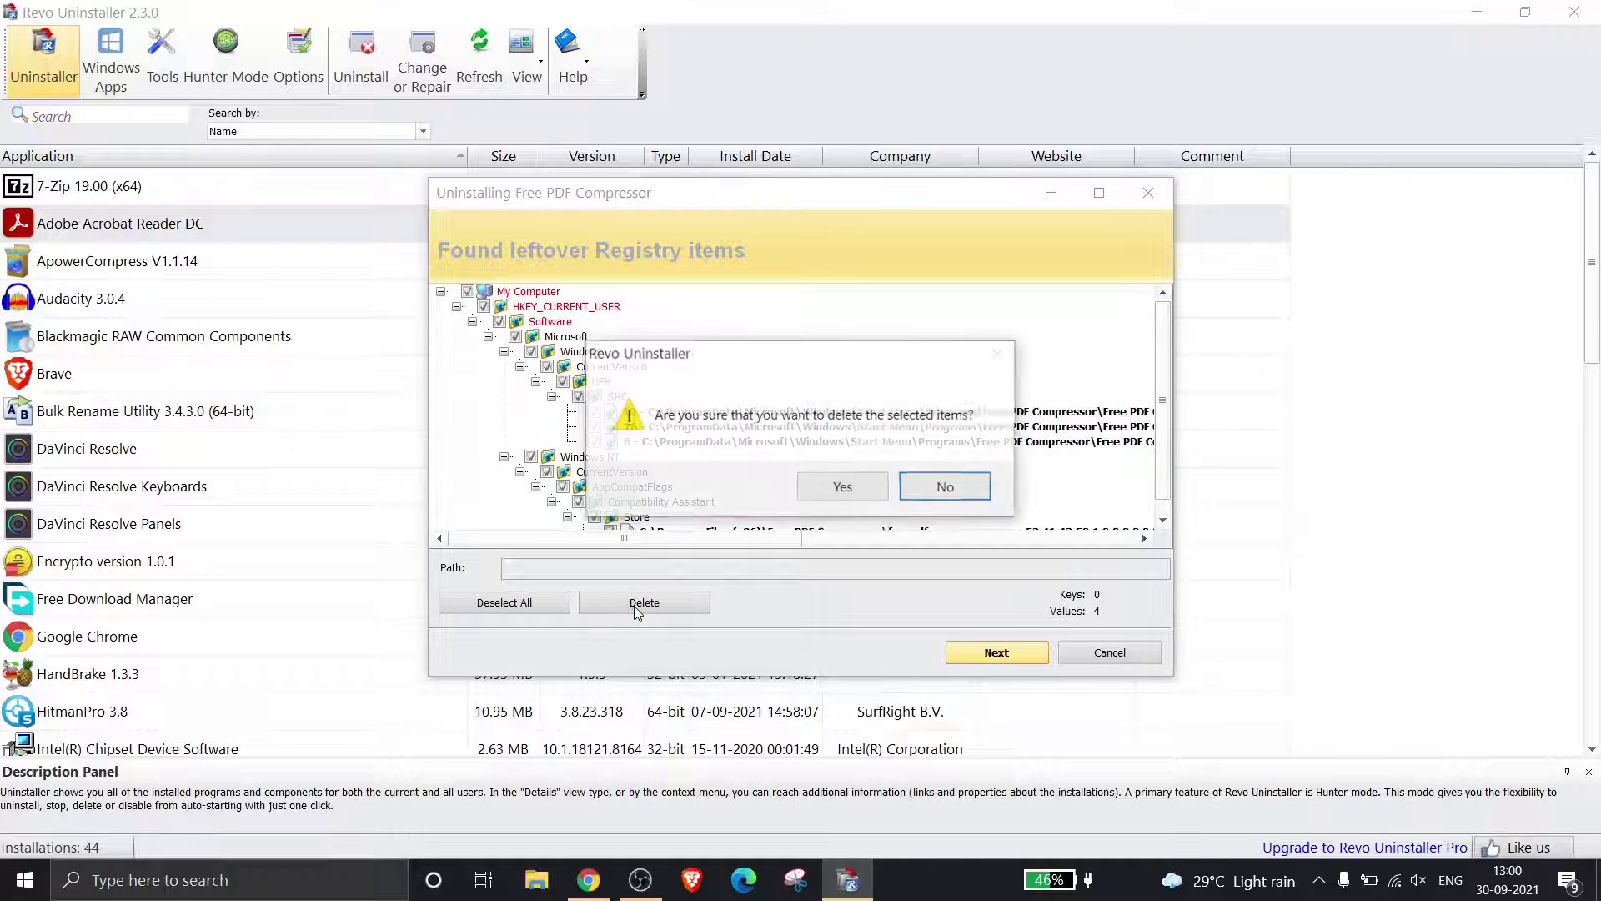
pyautogui.click(838, 494)
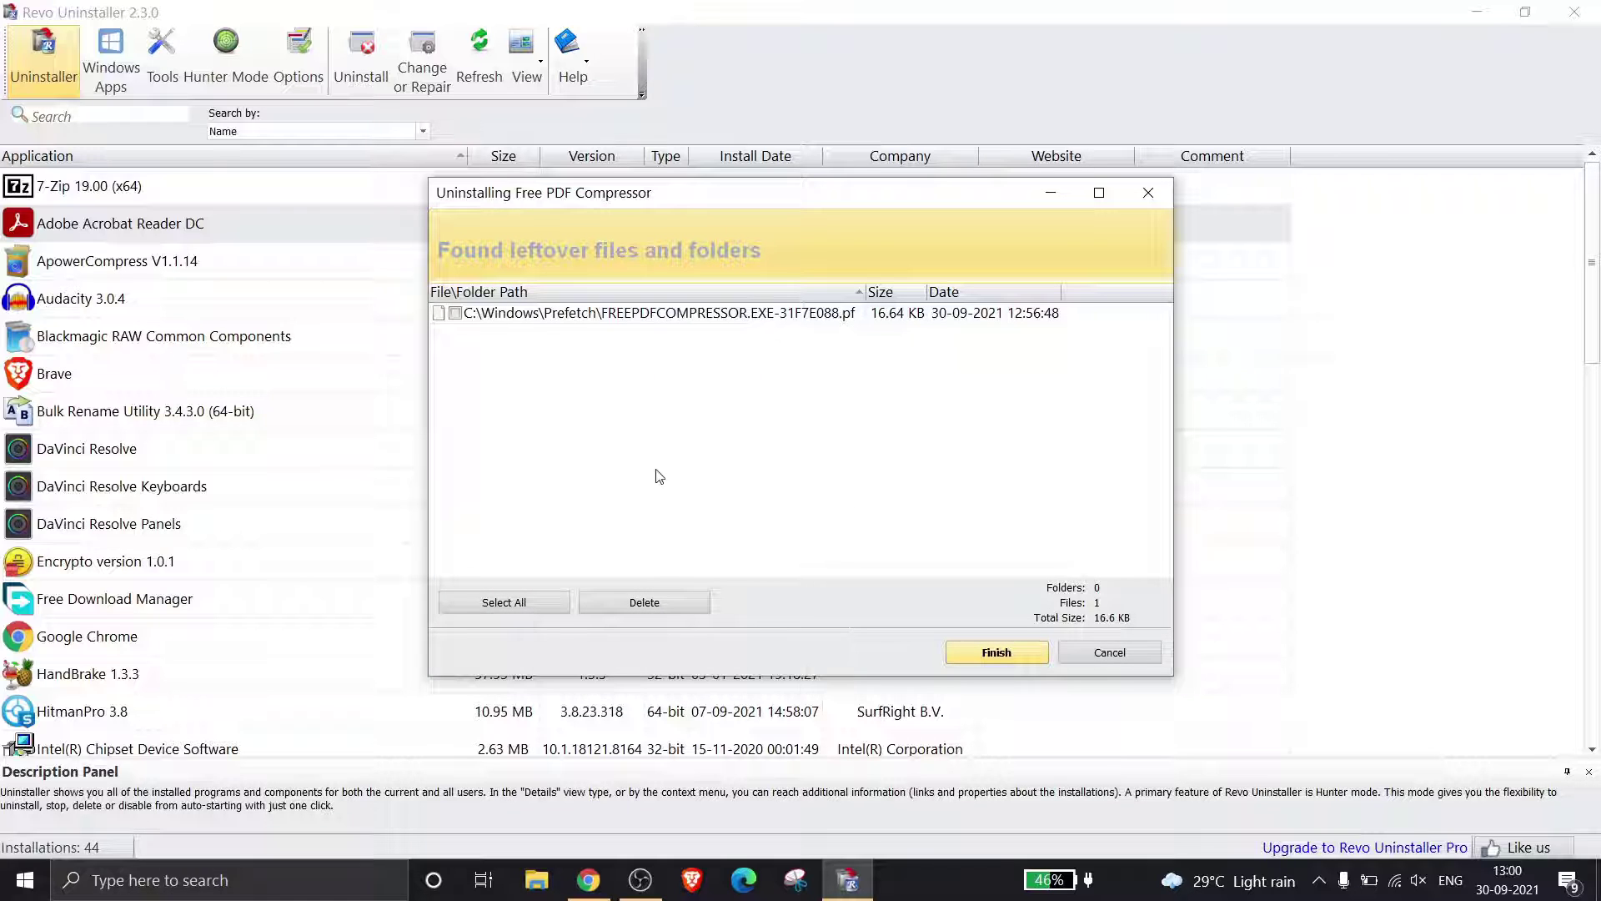
# Step: Select and delete the leftover Free PDF Compressor prefetch file, confirming with Yes
pyautogui.click(520, 607)
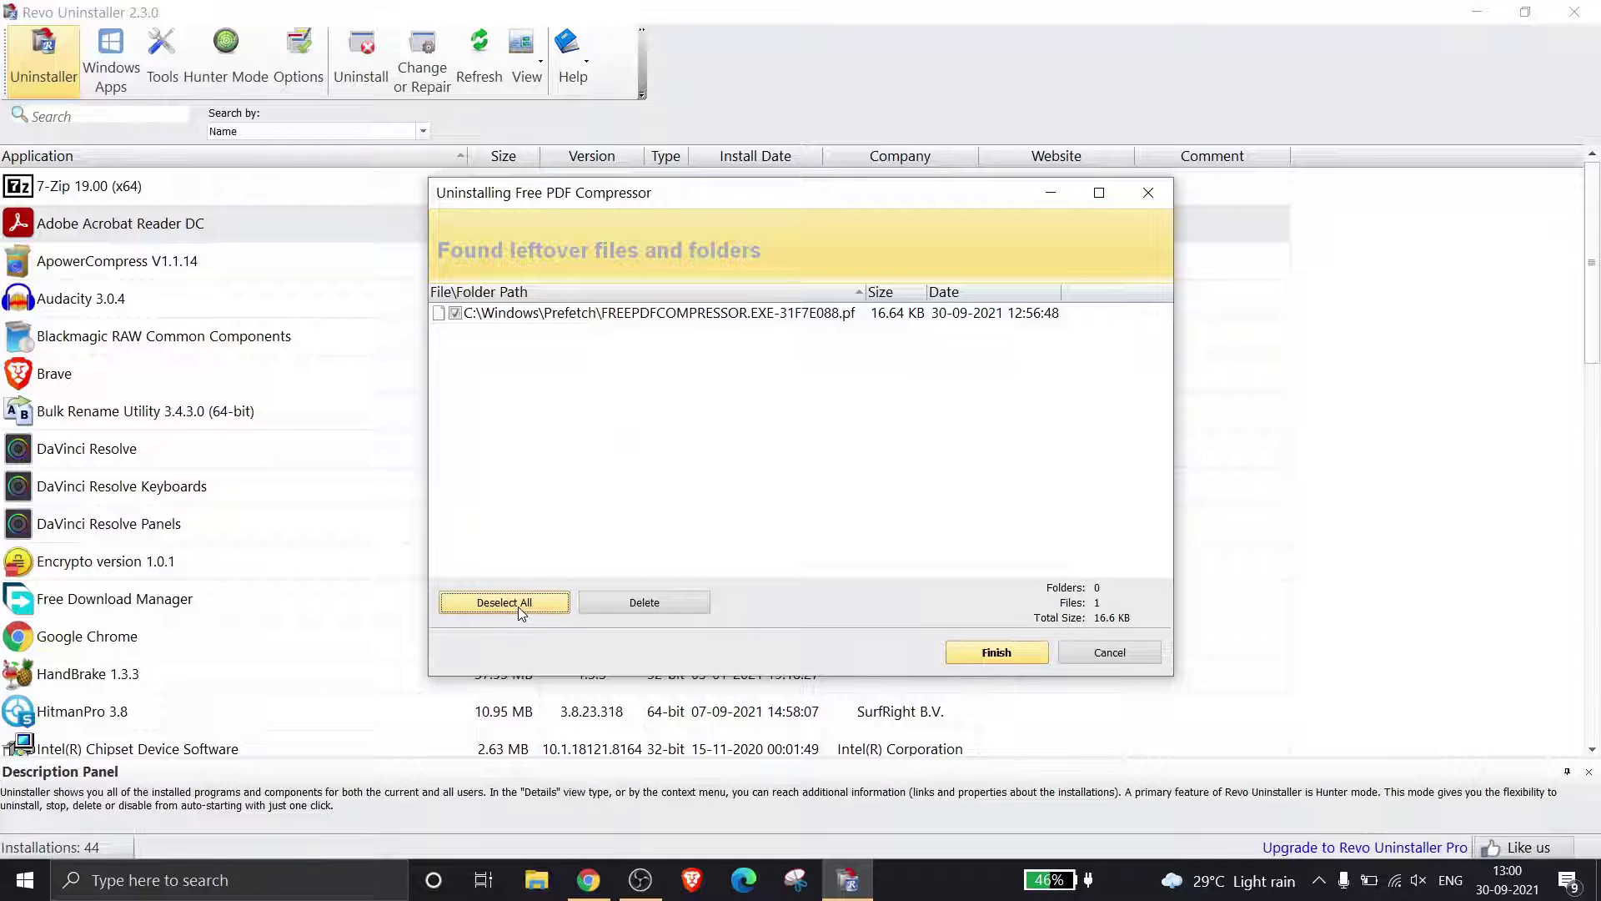
pyautogui.click(654, 610)
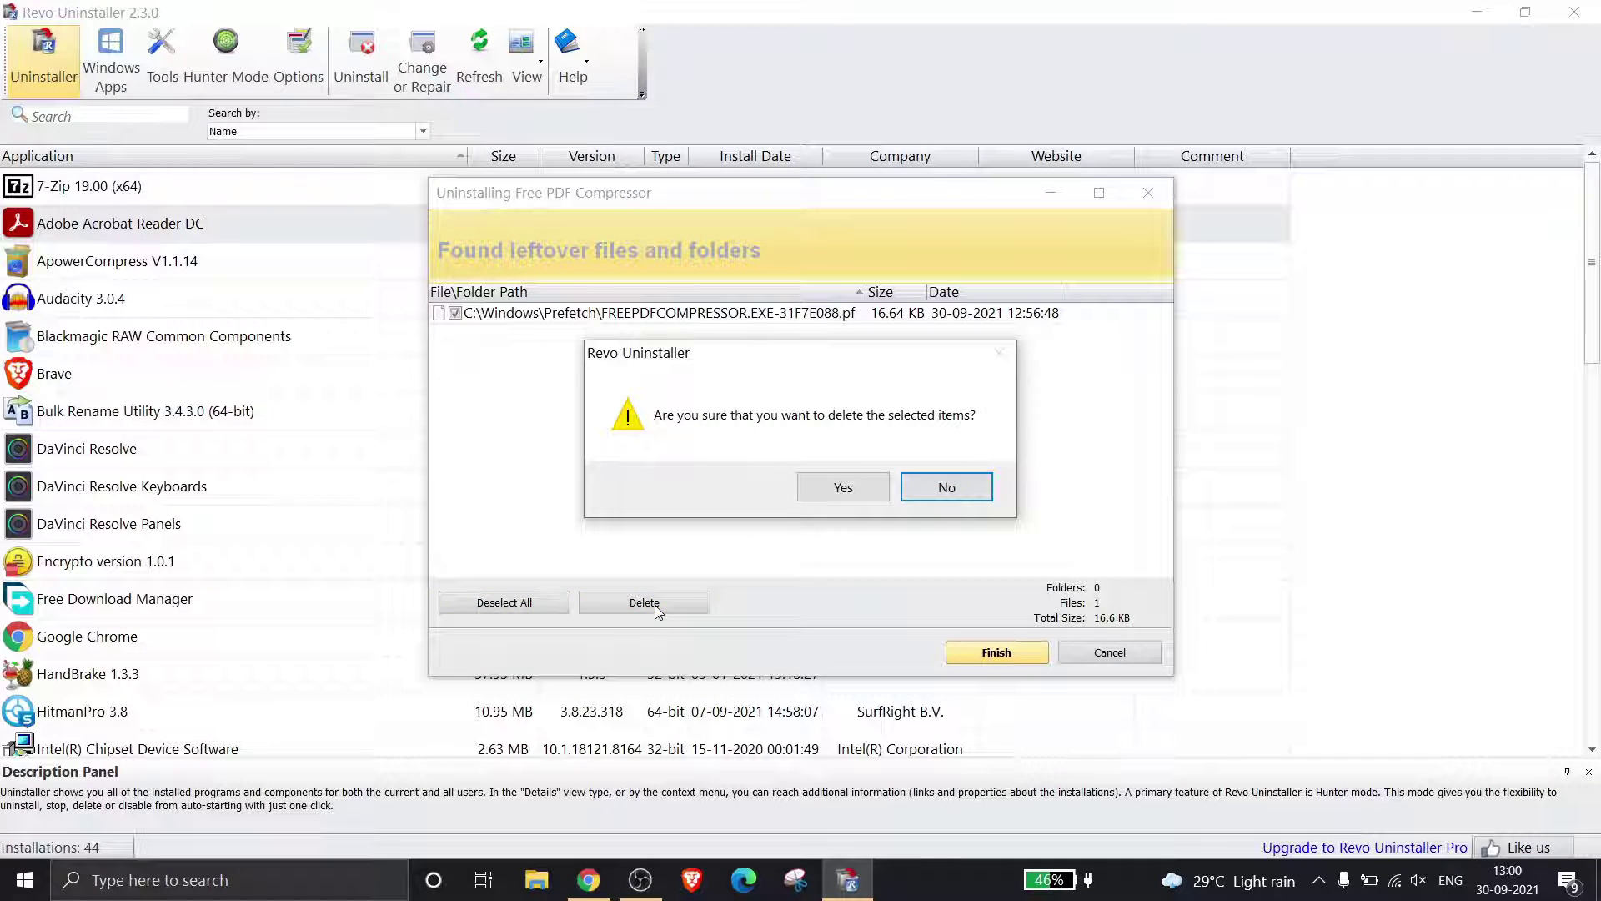
pyautogui.click(842, 488)
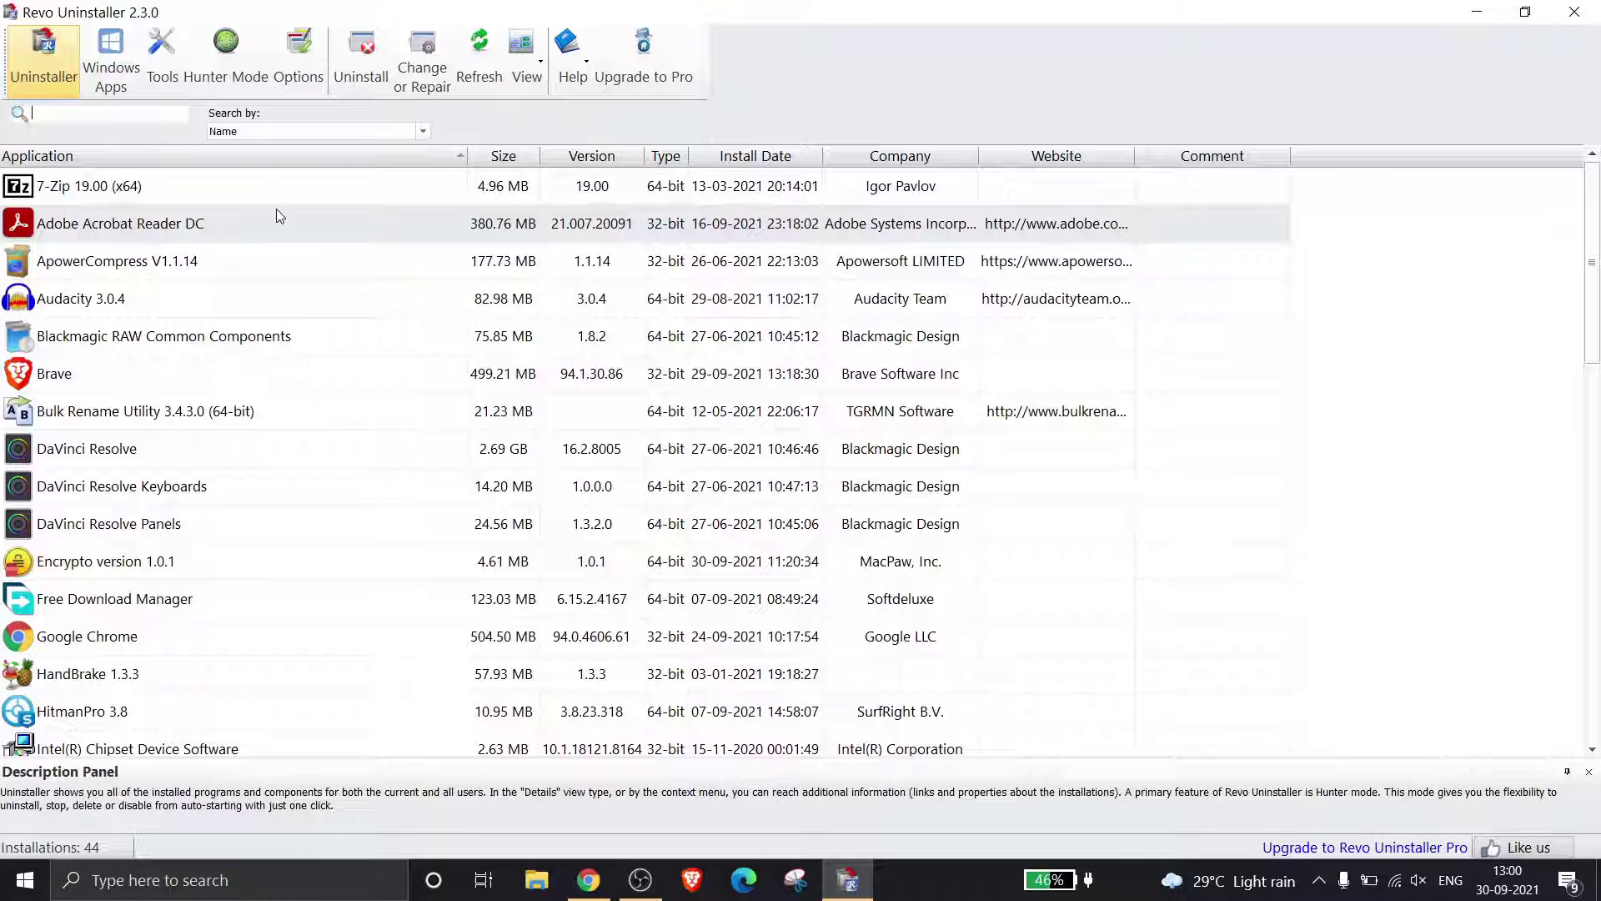
pyautogui.click(224, 82)
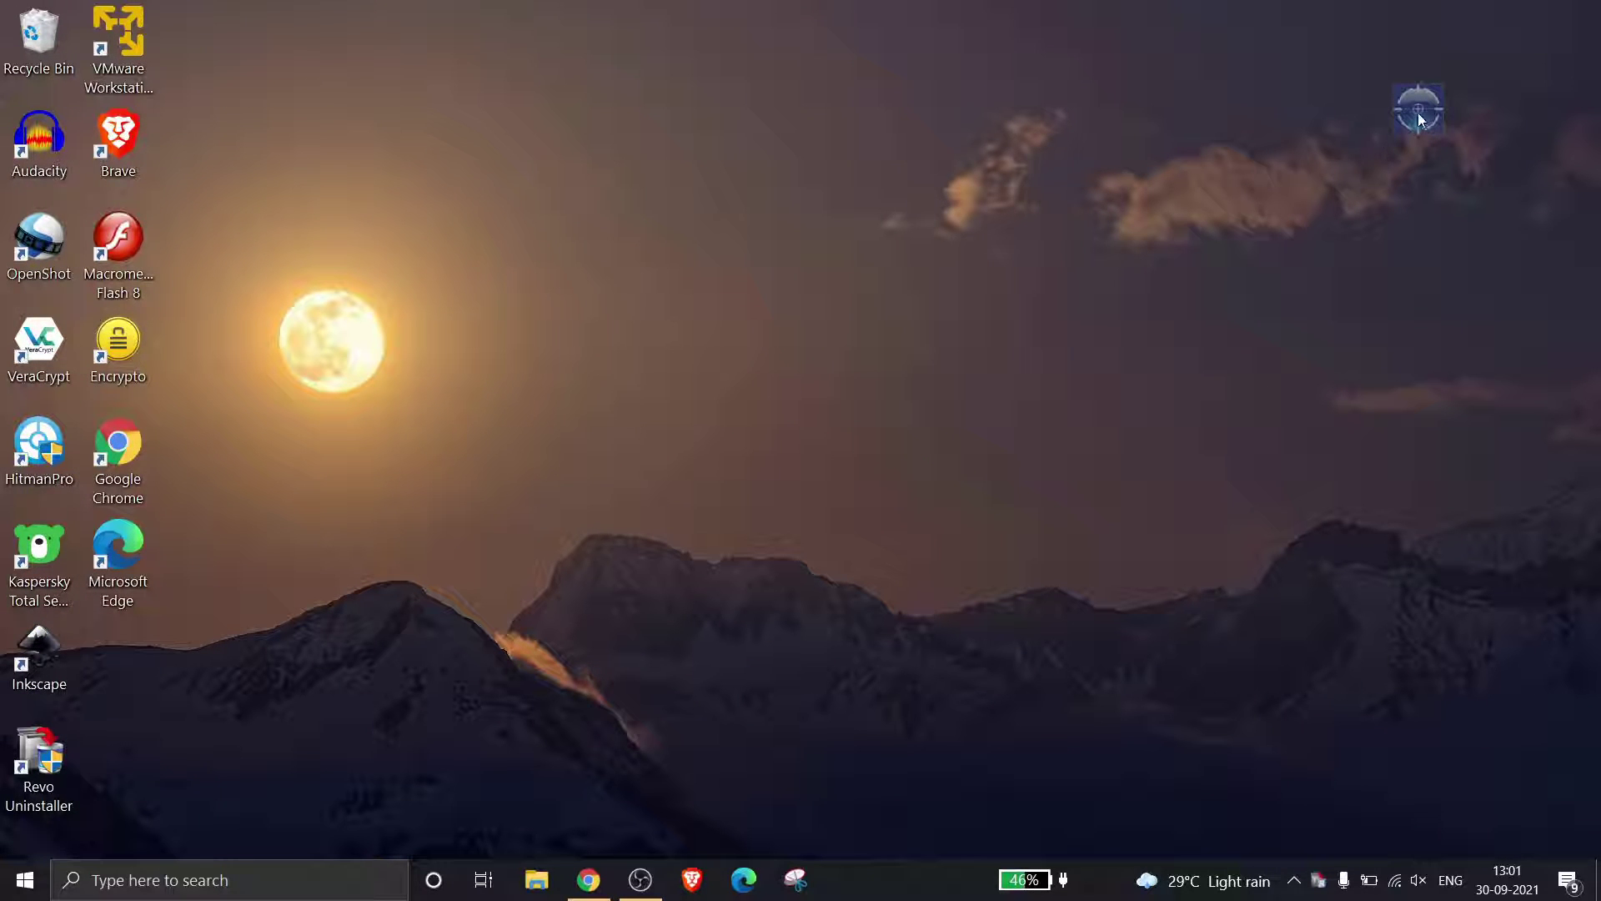
# Step: Drop the Hunter Mode target on the Encrypto desktop shortcut, then cancel its action menu
pyautogui.moveTo(1415, 120); pyautogui.dragTo(376, 437)
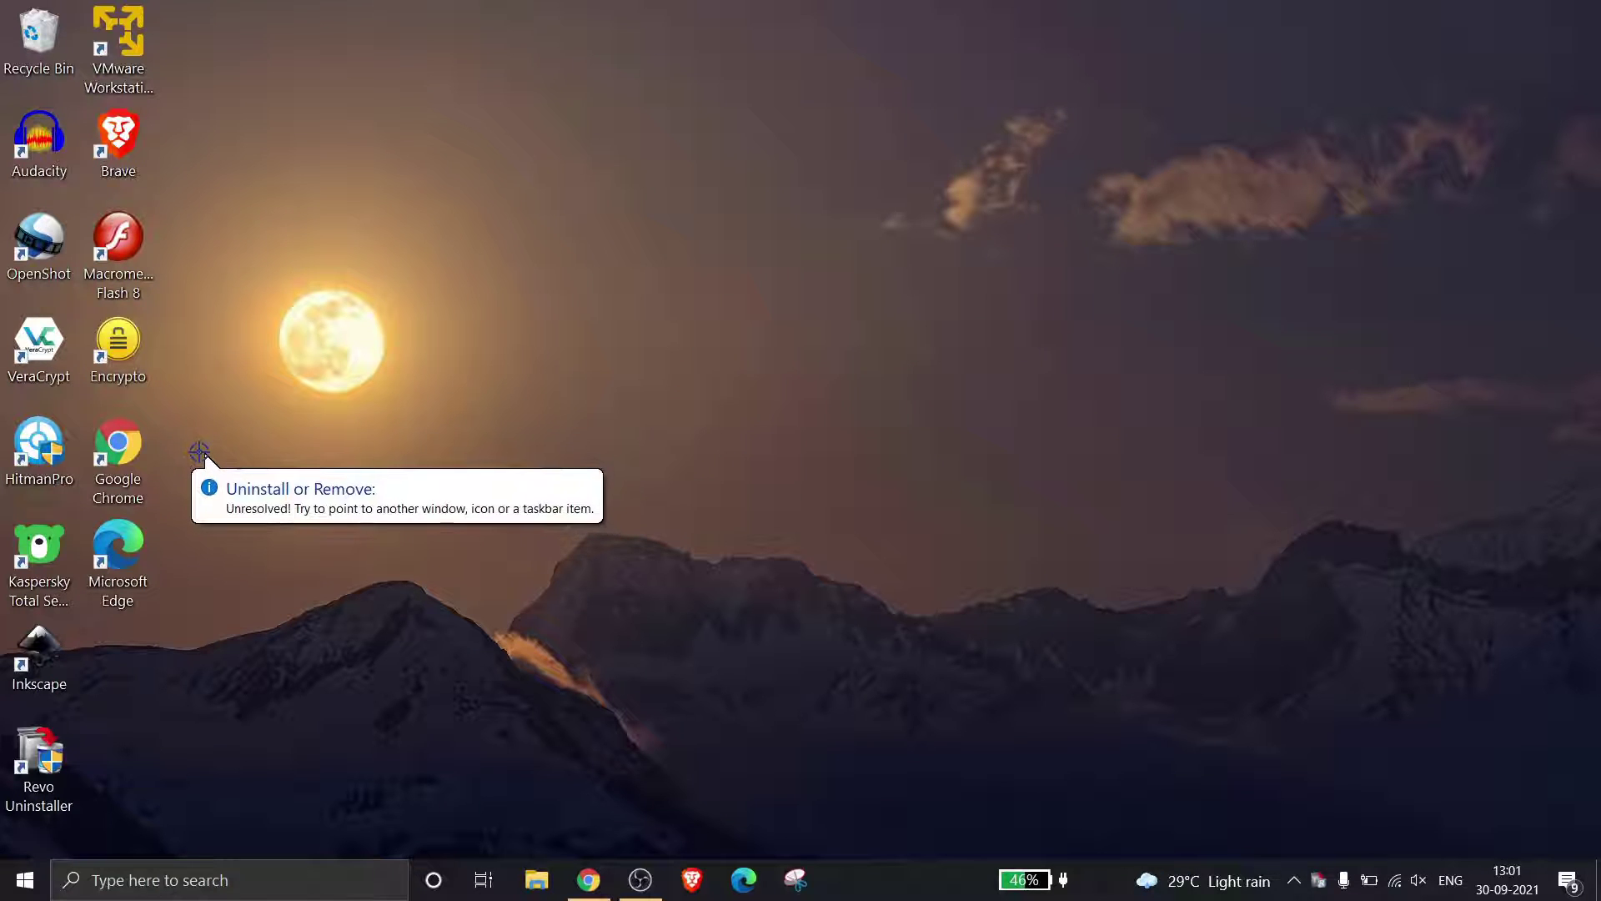
pyautogui.moveTo(375, 438)
pyautogui.mouseDown()
pyautogui.moveTo(176, 425)
pyautogui.moveTo(125, 345)
pyautogui.mouseUp()
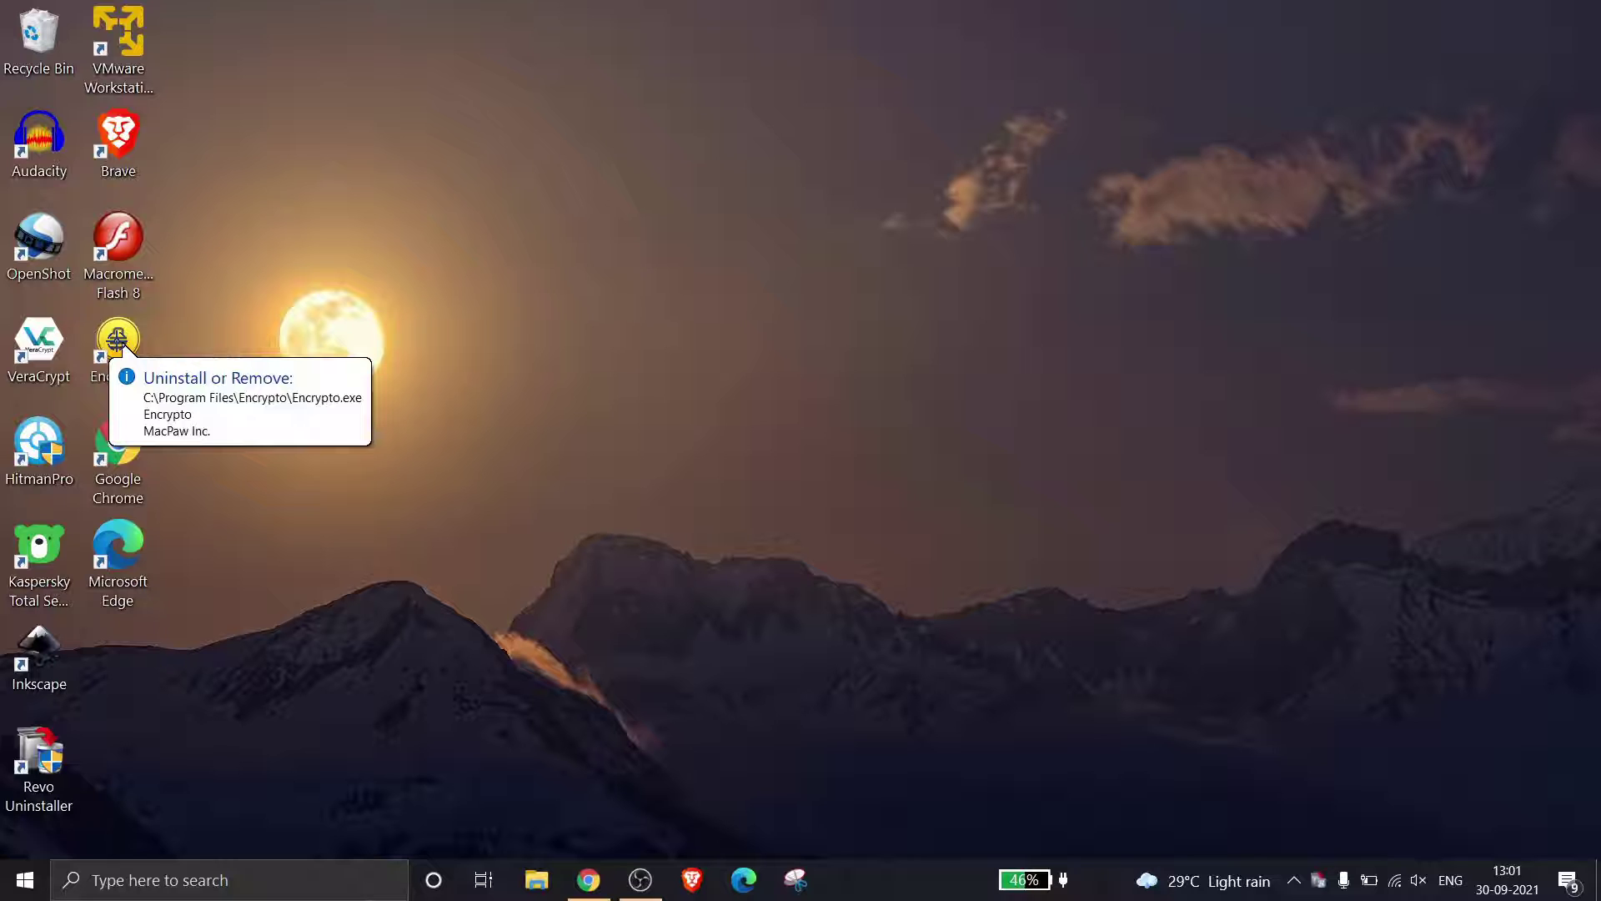
pyautogui.moveTo(125, 346); pyautogui.dragTo(125, 346)
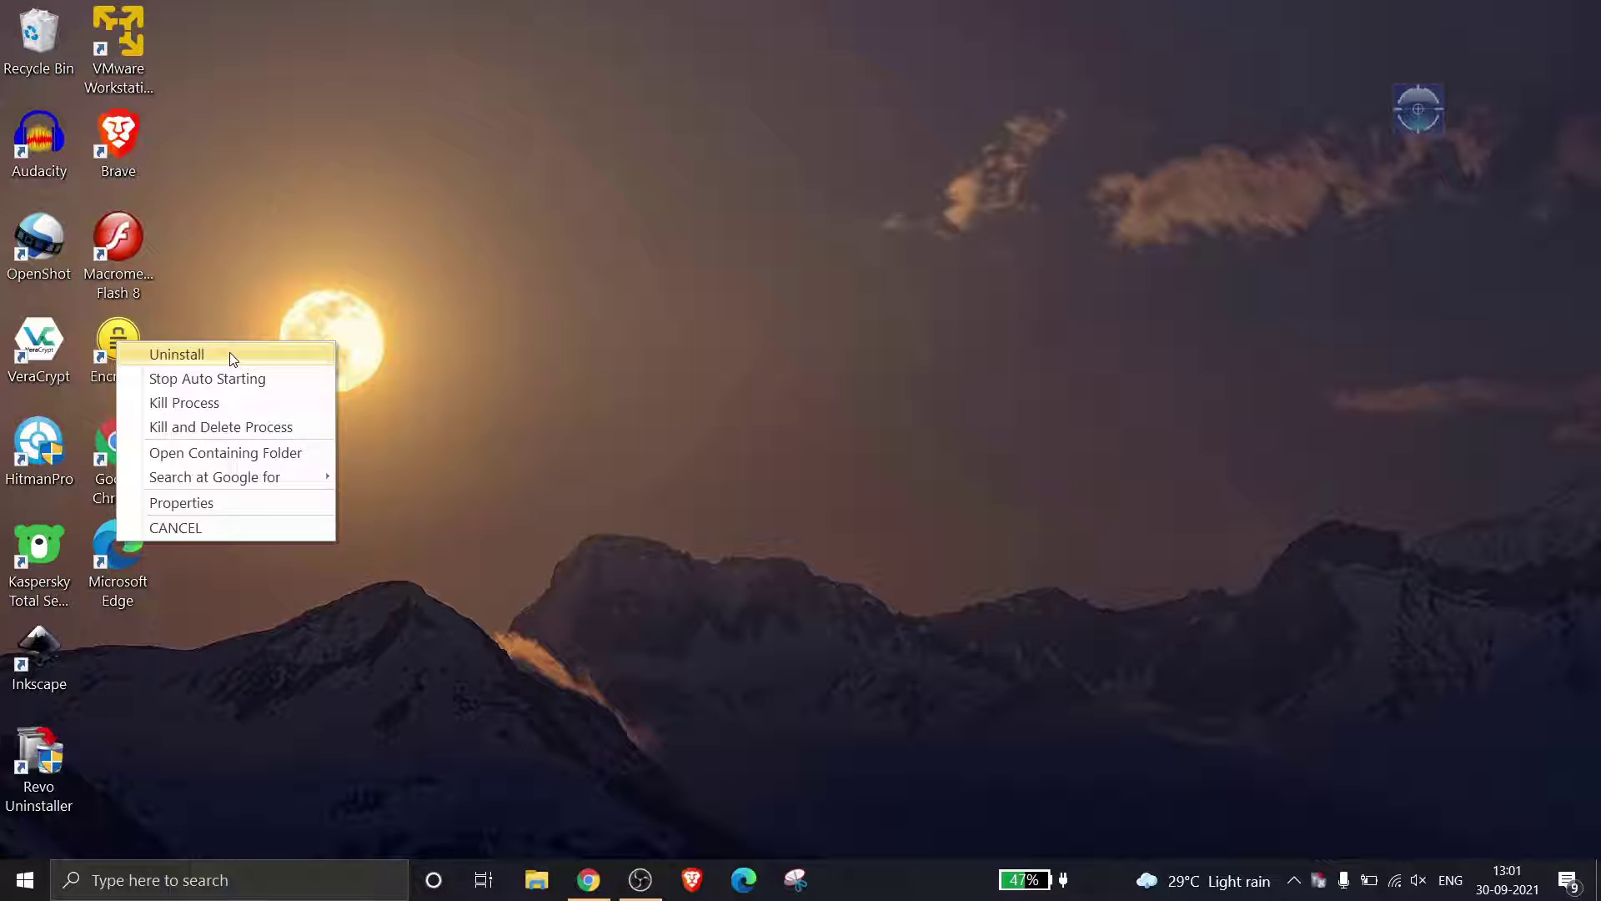
pyautogui.click(208, 530)
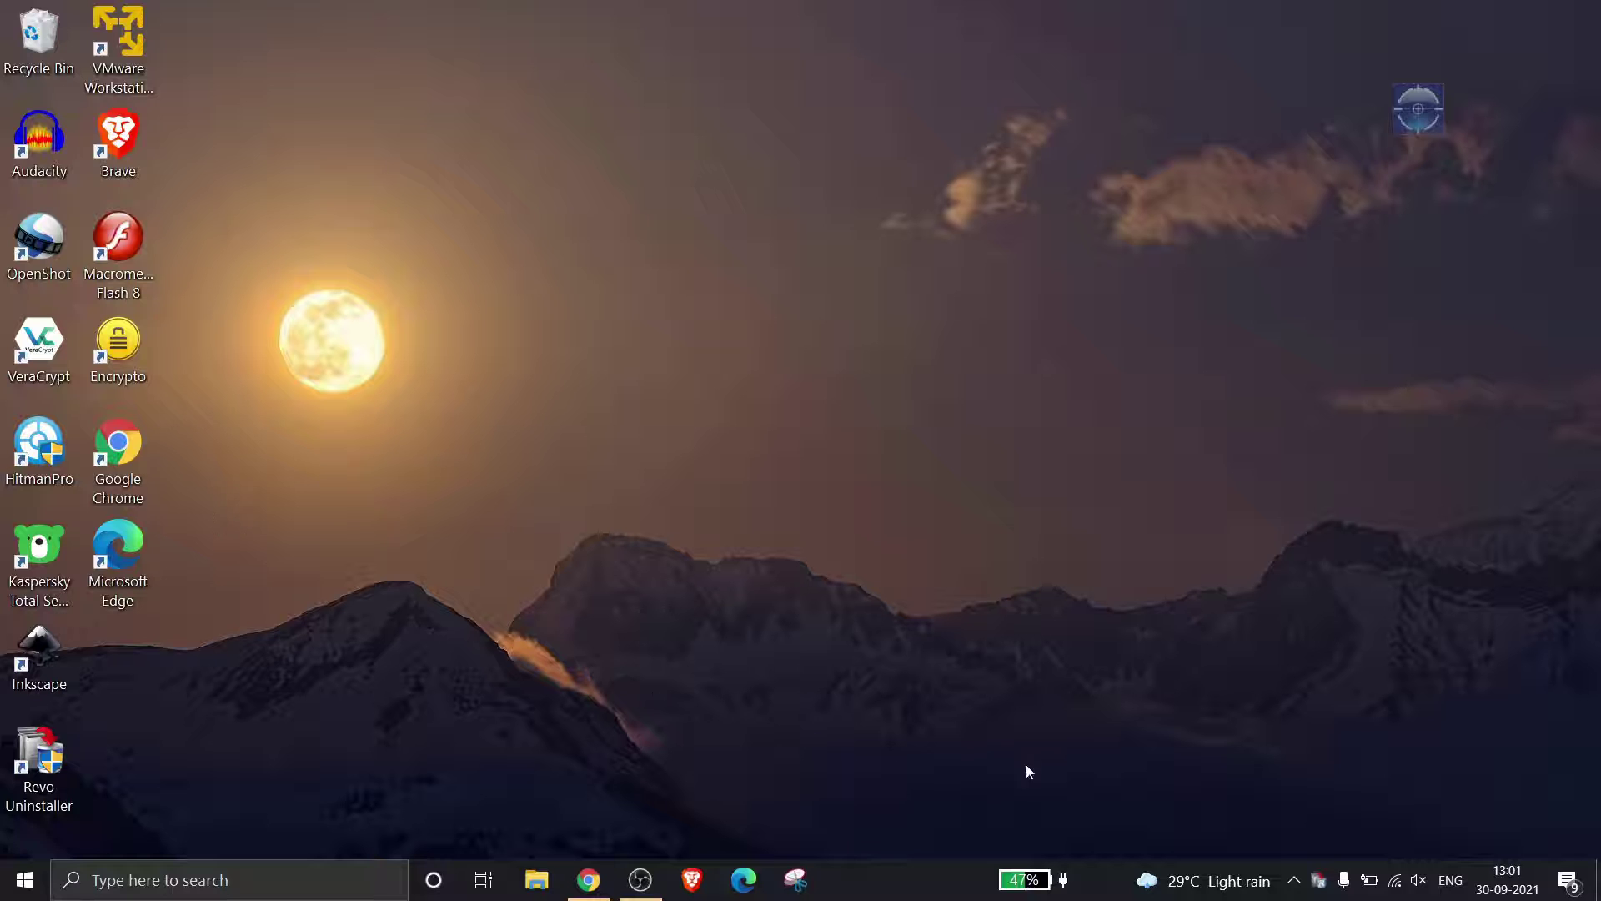
# Step: Restore the main Revo Uninstaller window from its system tray icon
pyautogui.click(1320, 882)
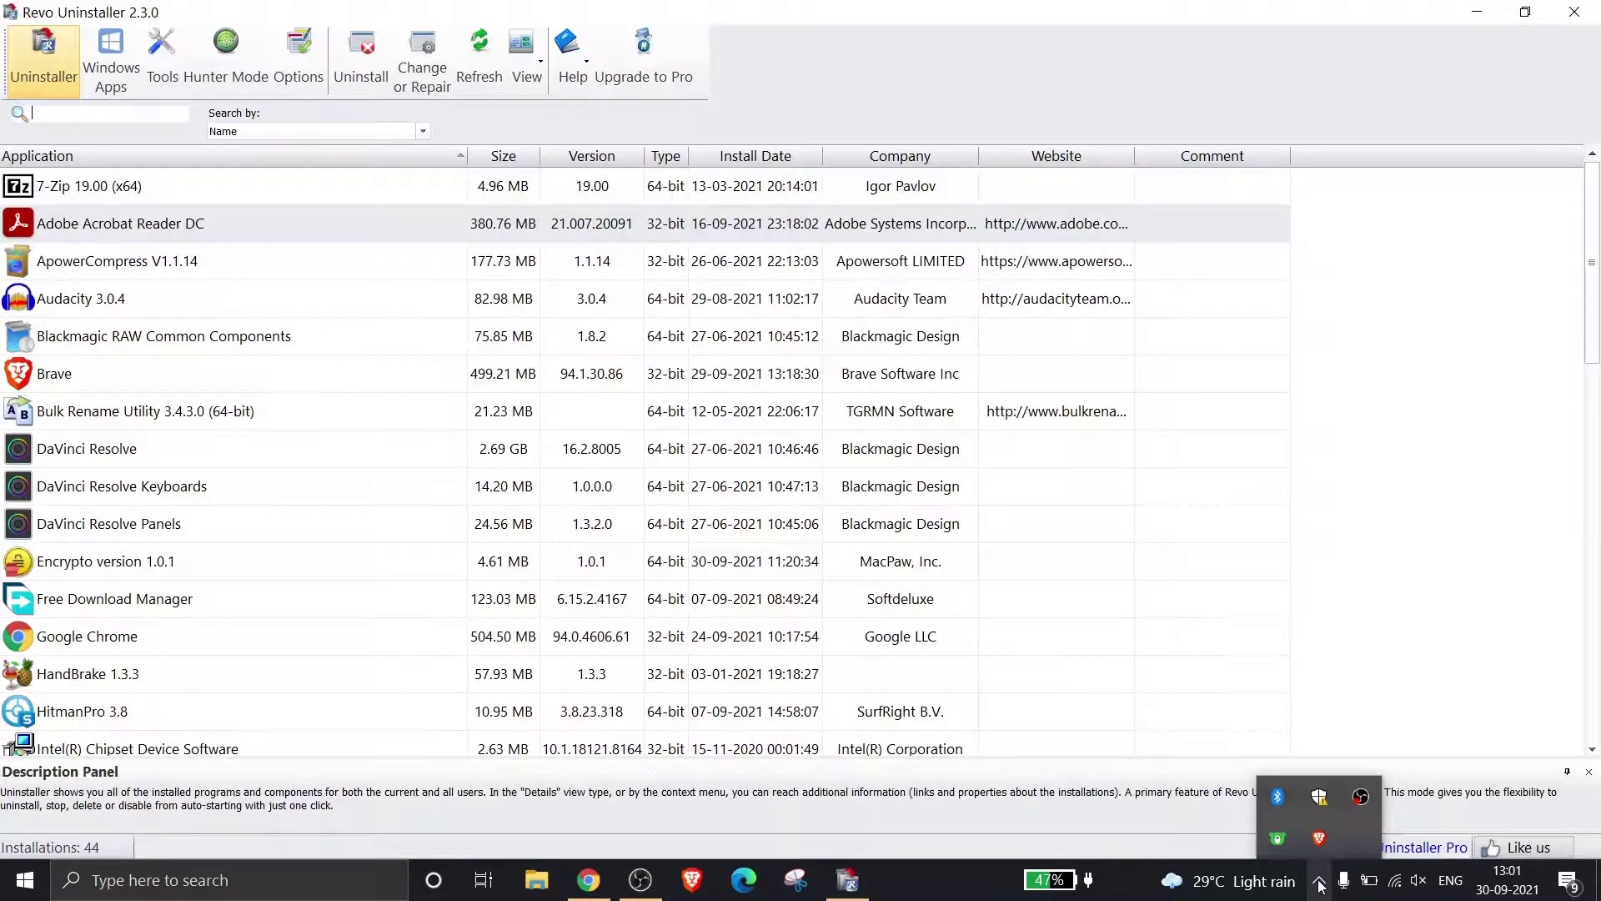